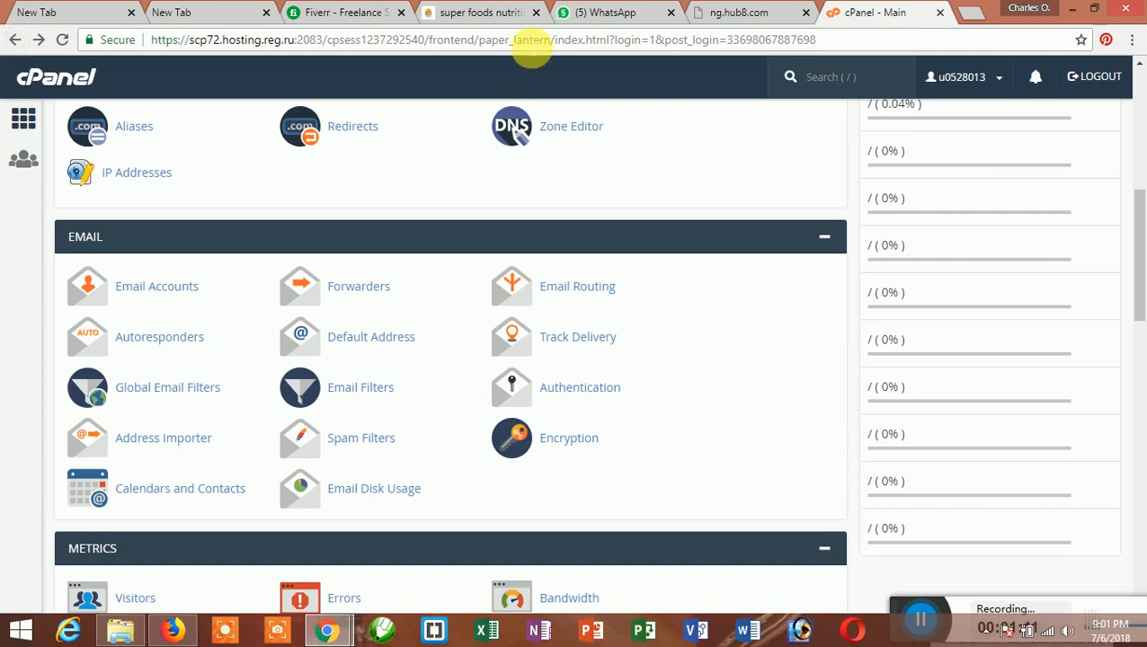
- Scroll the cPanel page to Softaculous Apps Installer and open the WordPress installer
left_click_drag(1134, 248, 1139, 106)
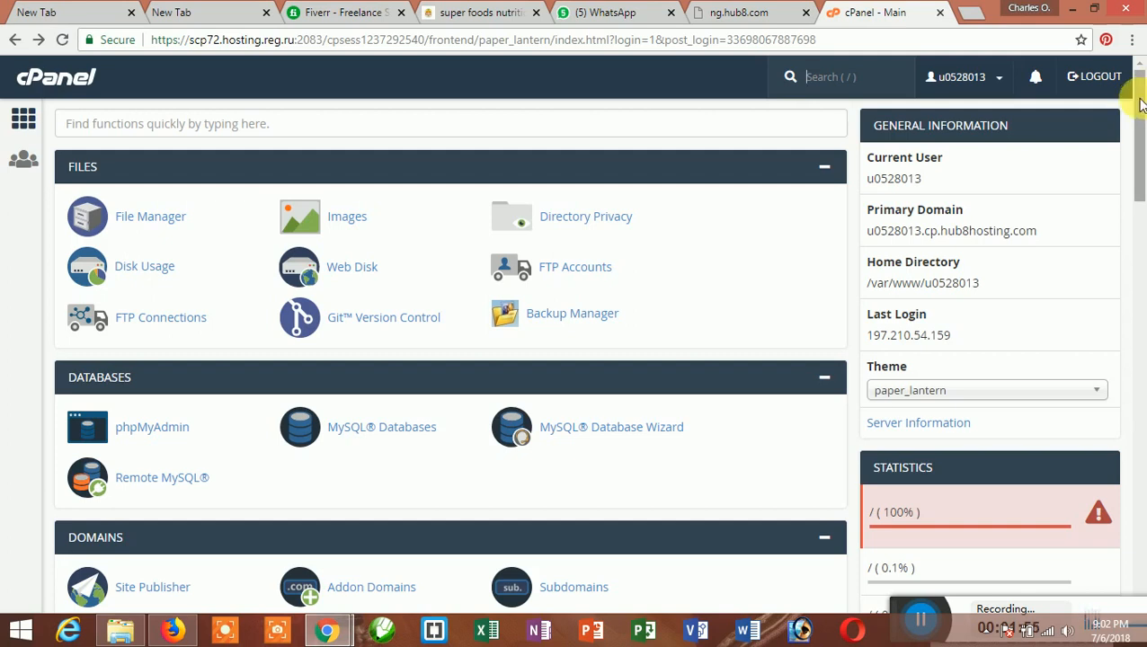
left_click_drag(1138, 115, 1108, 512)
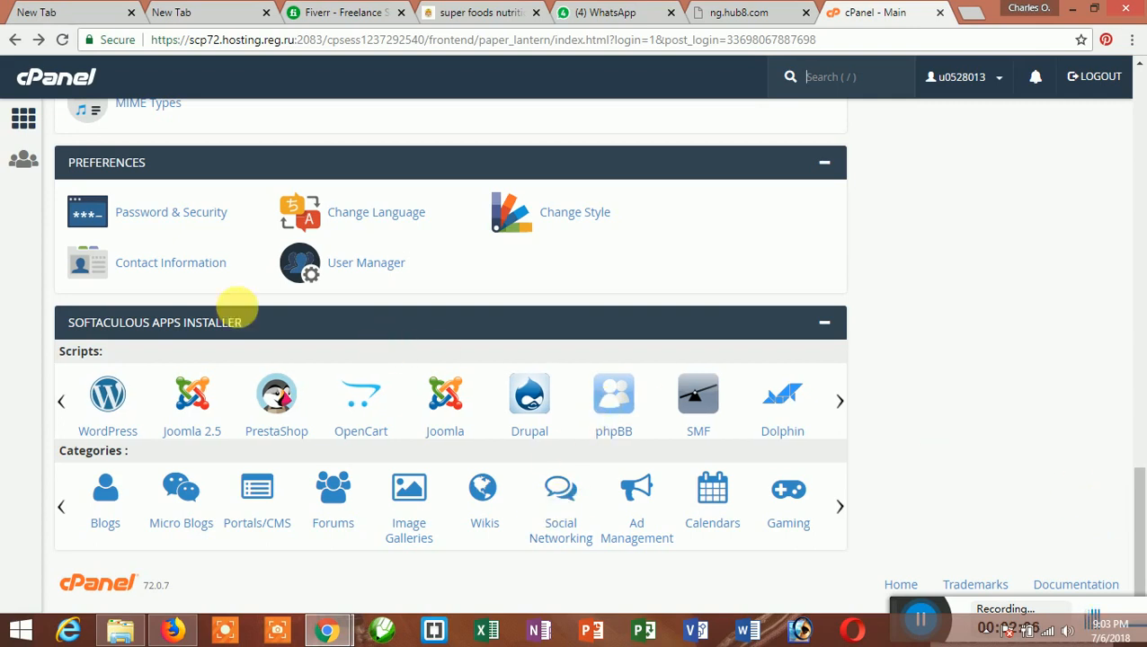
left_click(109, 398)
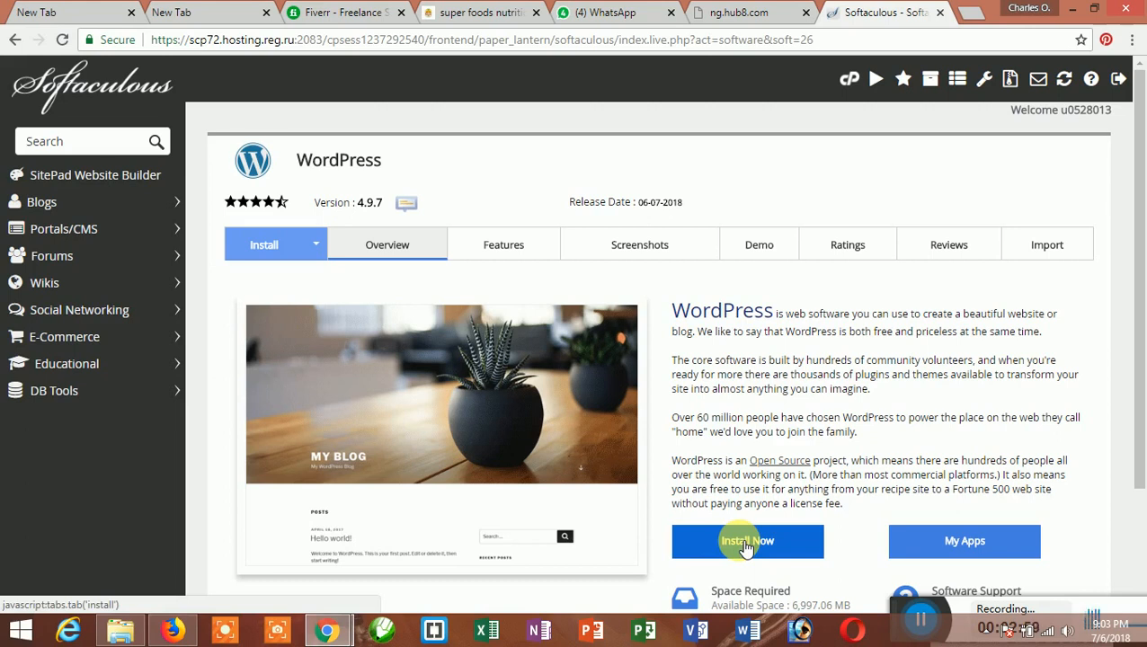
- Open WordPress from the Blogs category in Softaculous and start a new installation
left_click(173, 206)
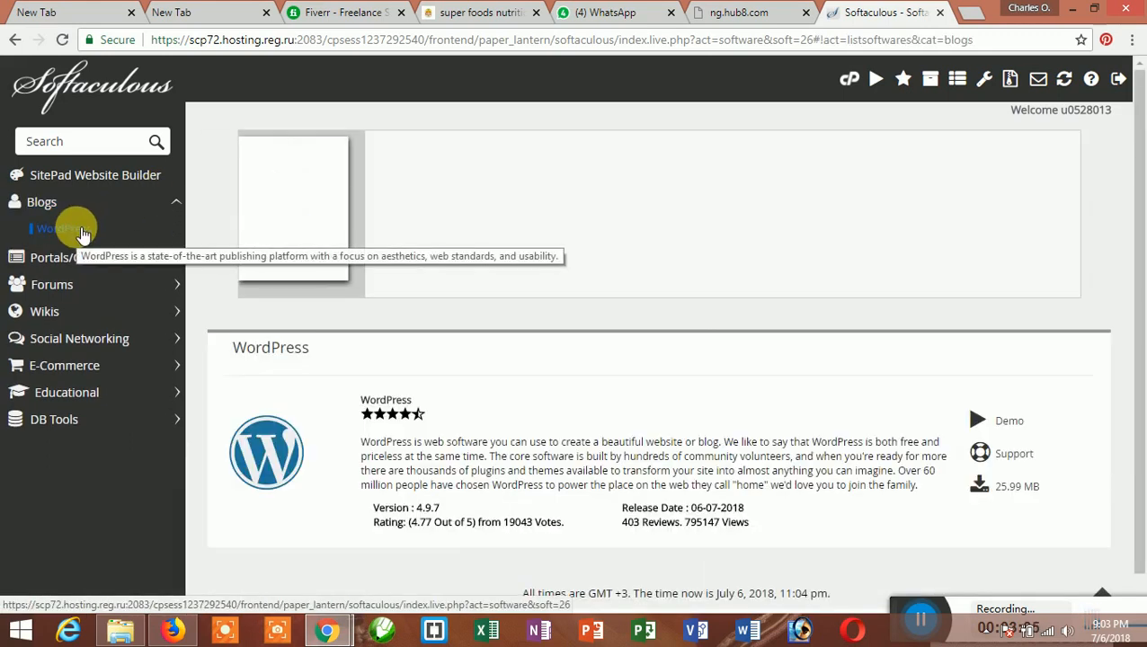
left_click(175, 205)
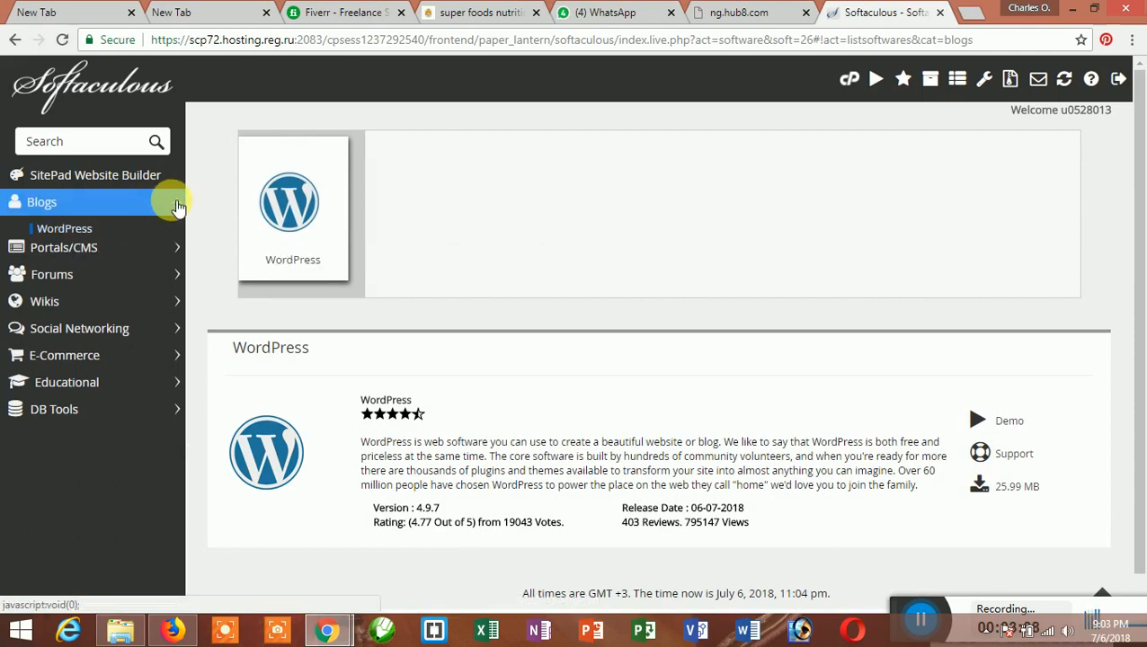
left_click(102, 202)
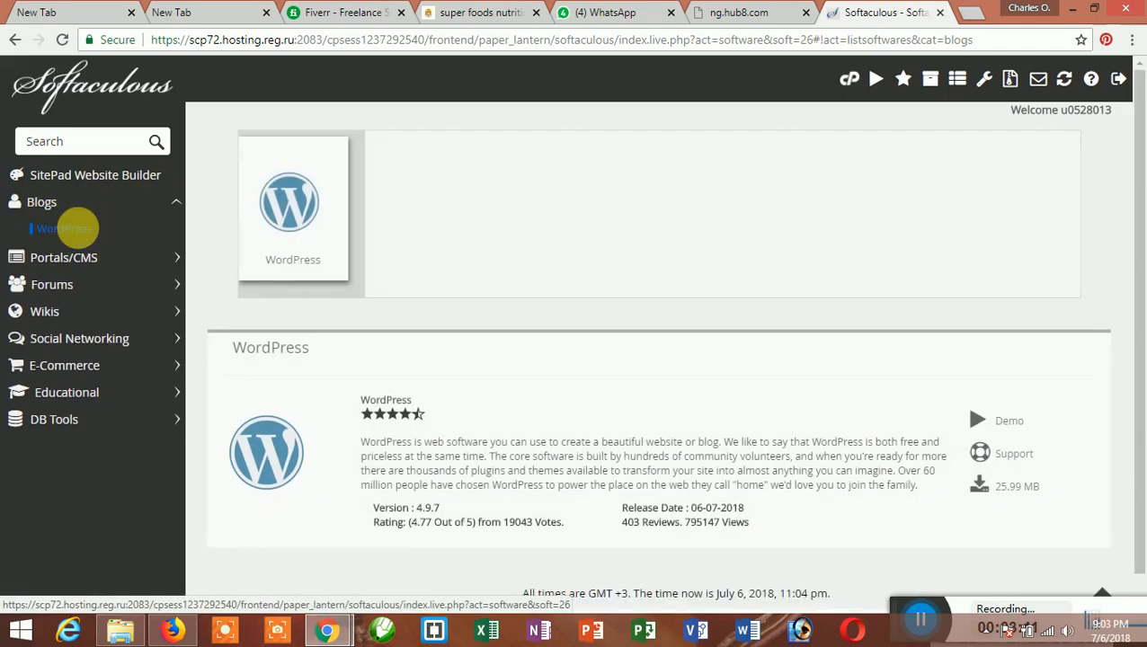
left_click(79, 228)
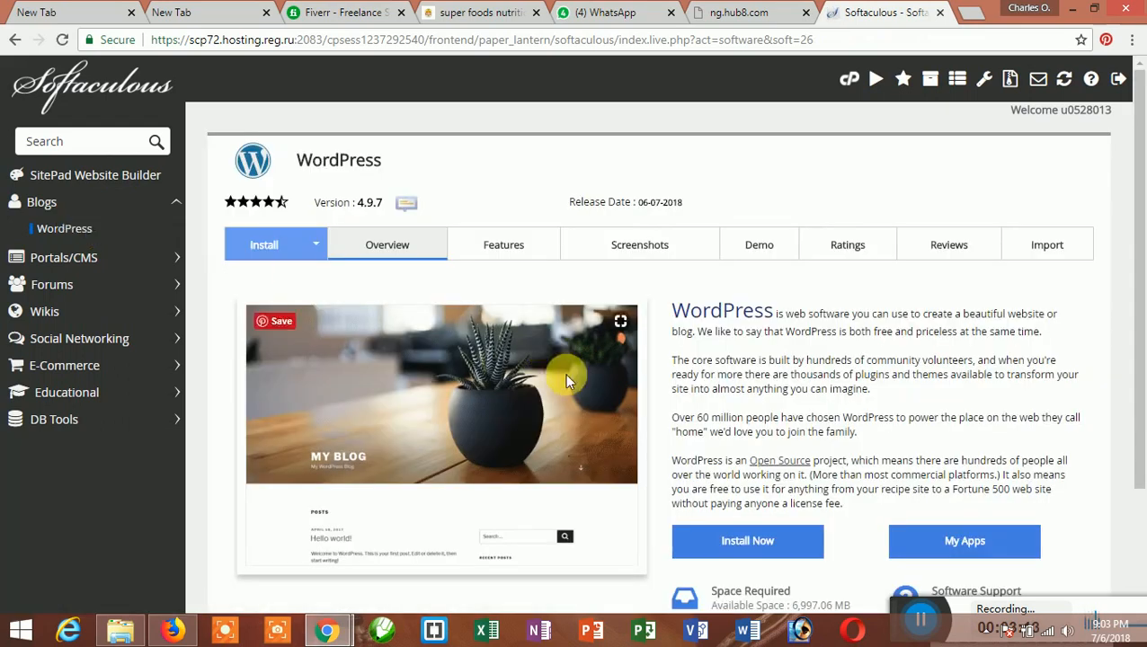
left_click(753, 542)
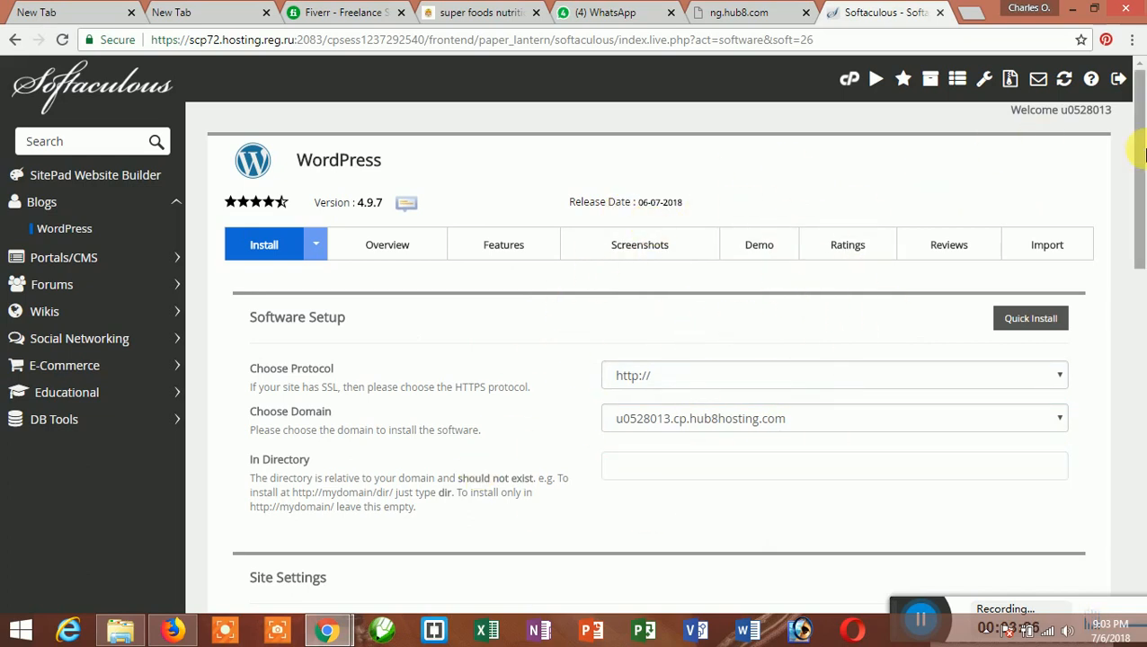
- Review the WordPress install form and open the Choose Protocol dropdown
left_click_drag(1140, 154, 1135, 407)
left_click_drag(1134, 441, 1097, 178)
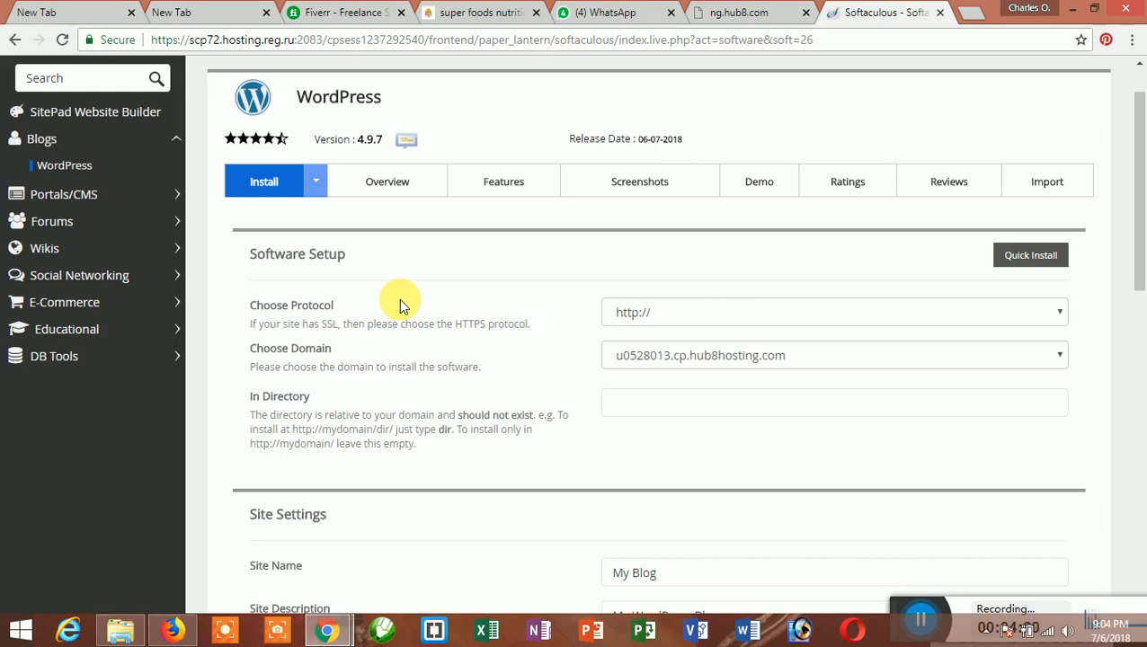
left_click(730, 308)
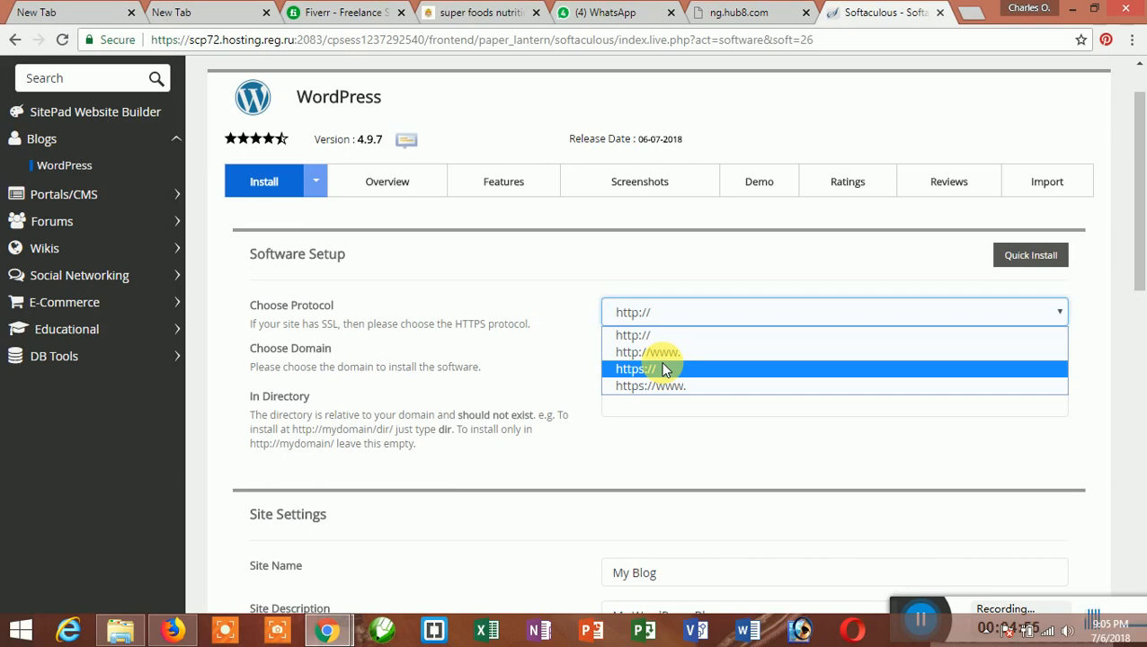
left_click(641, 335)
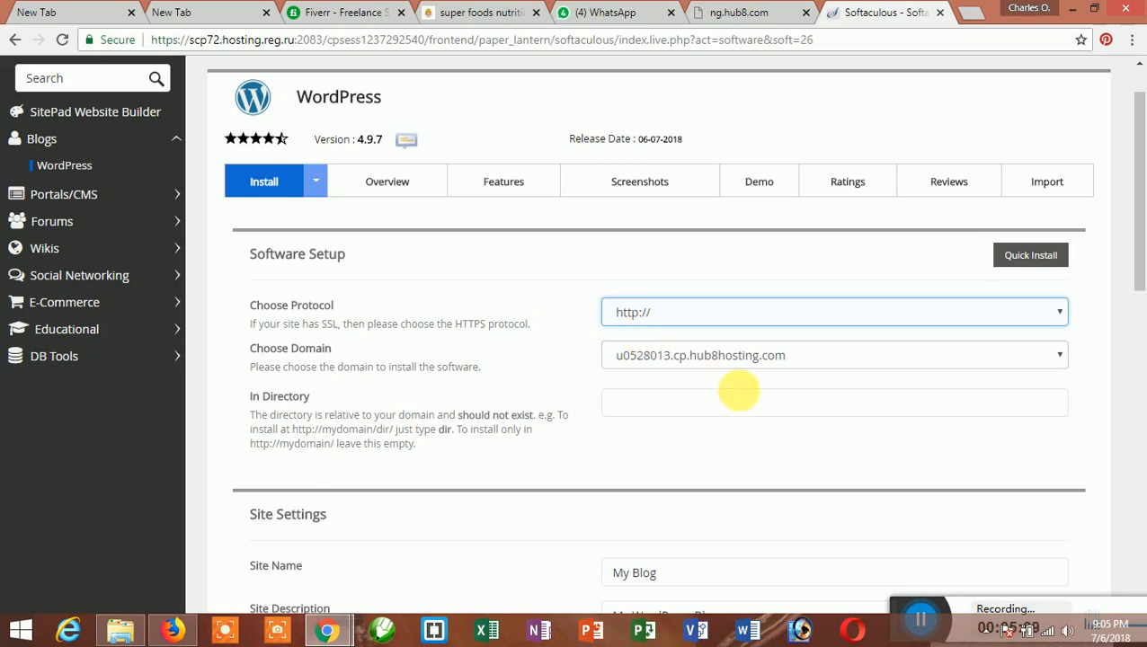
left_click(752, 361)
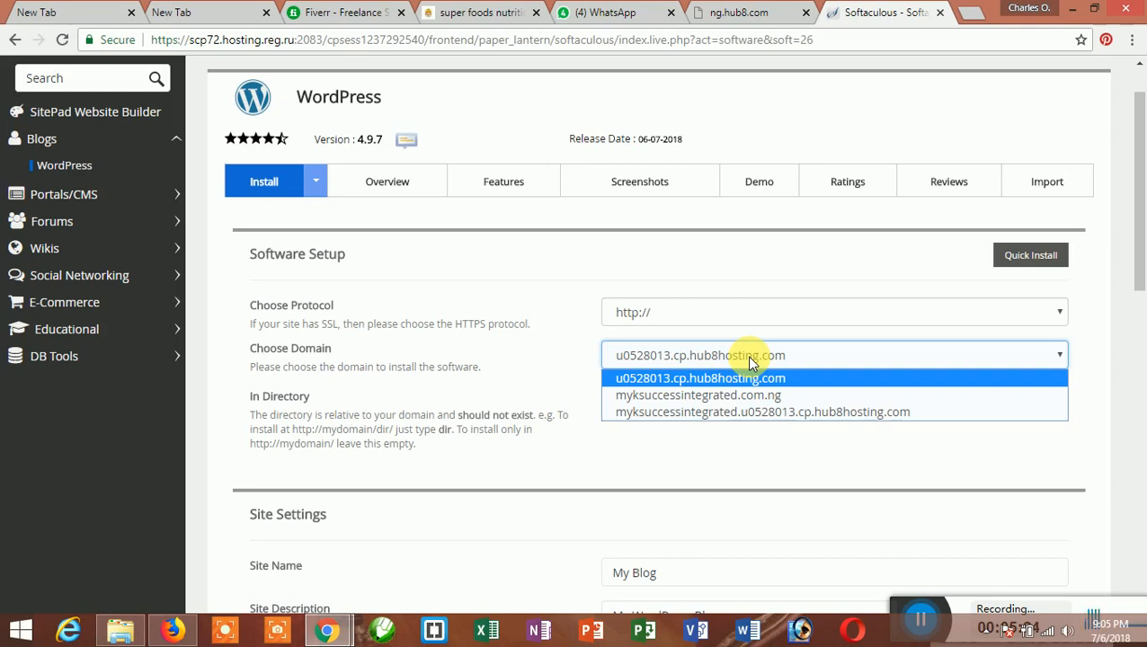
- Target myksuccessintegrated.com.ng with In Directory left blank to install at the domain root
left_click(684, 394)
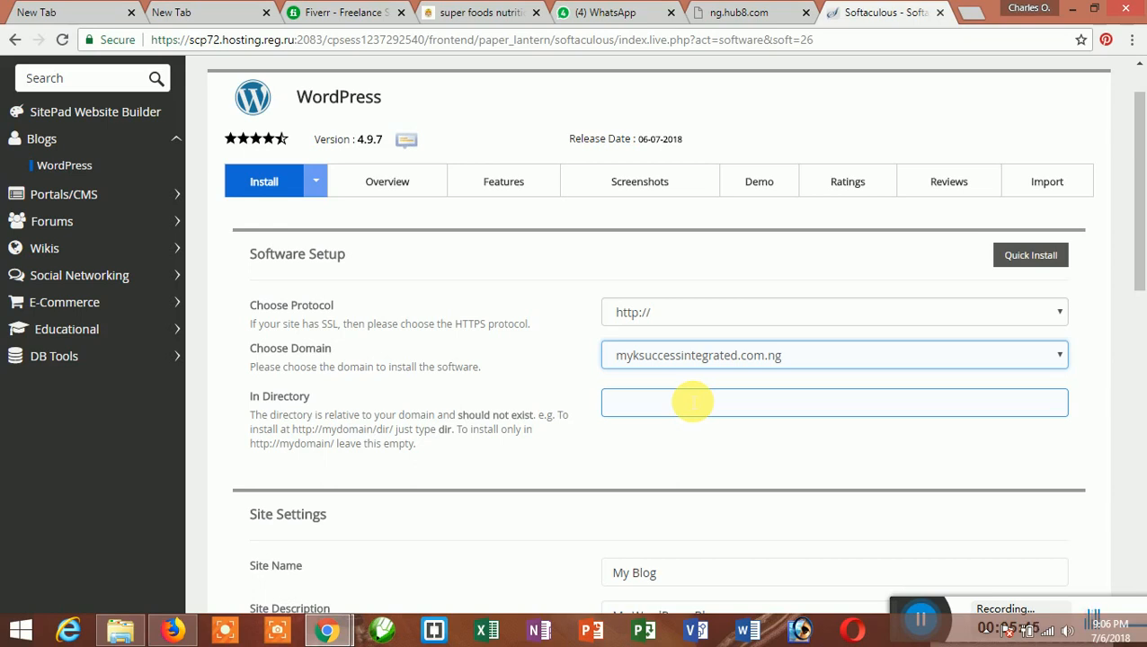
left_click(676, 405)
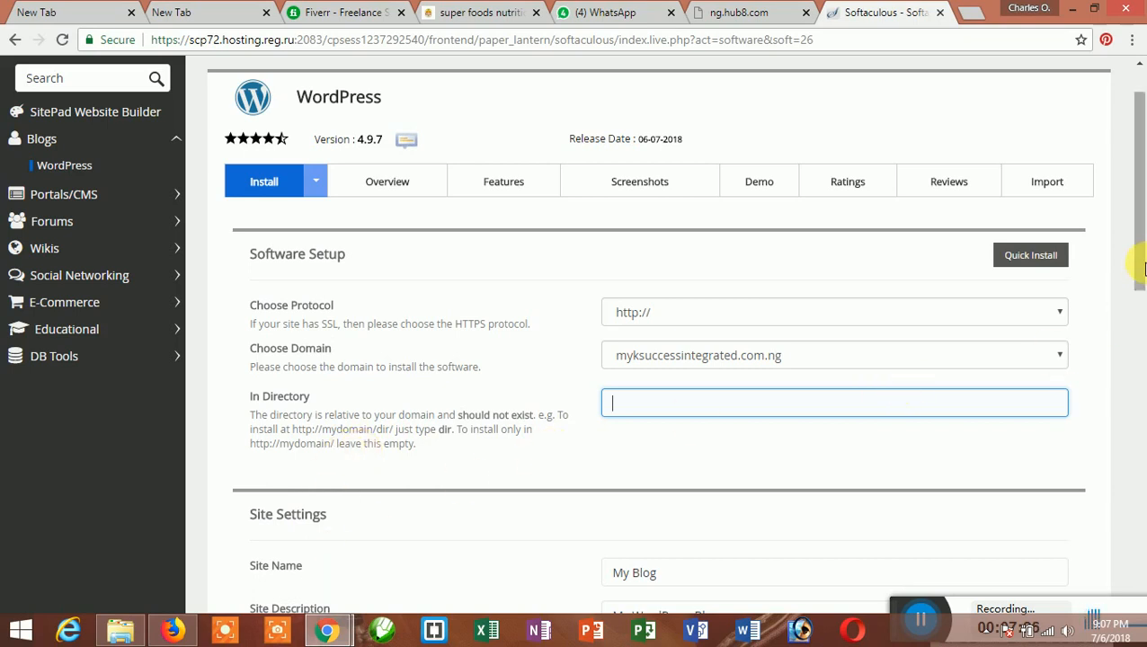
left_click_drag(1143, 269, 1139, 372)
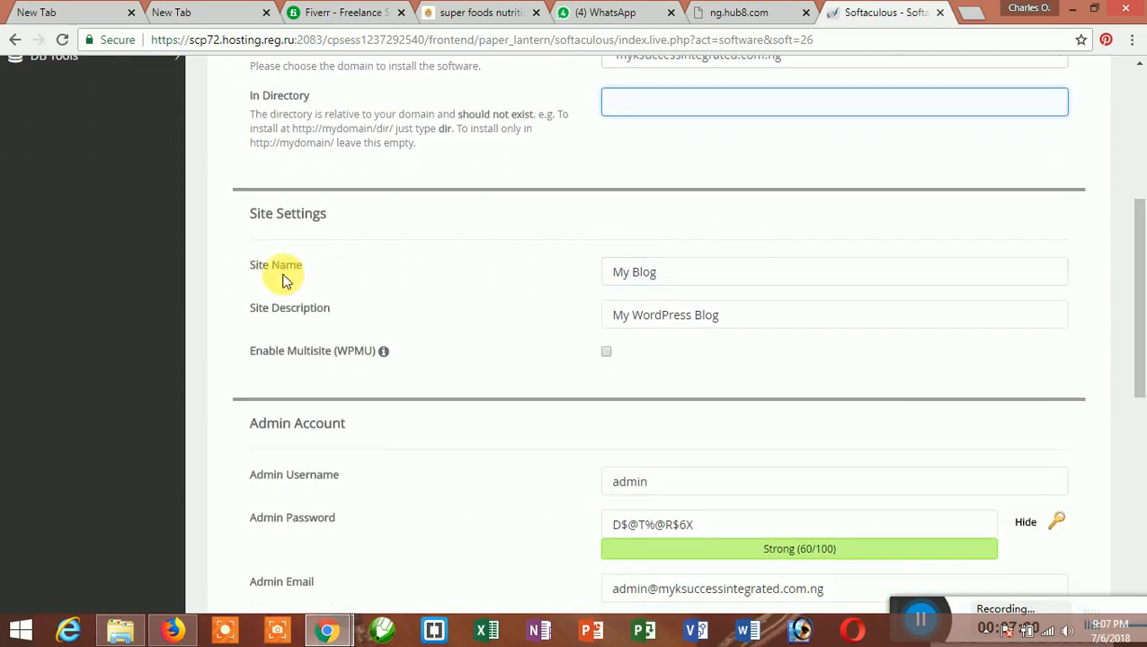
- Replace the default site name 'My Blog' with 'Success Integrated Ventures'
left_click(683, 283)
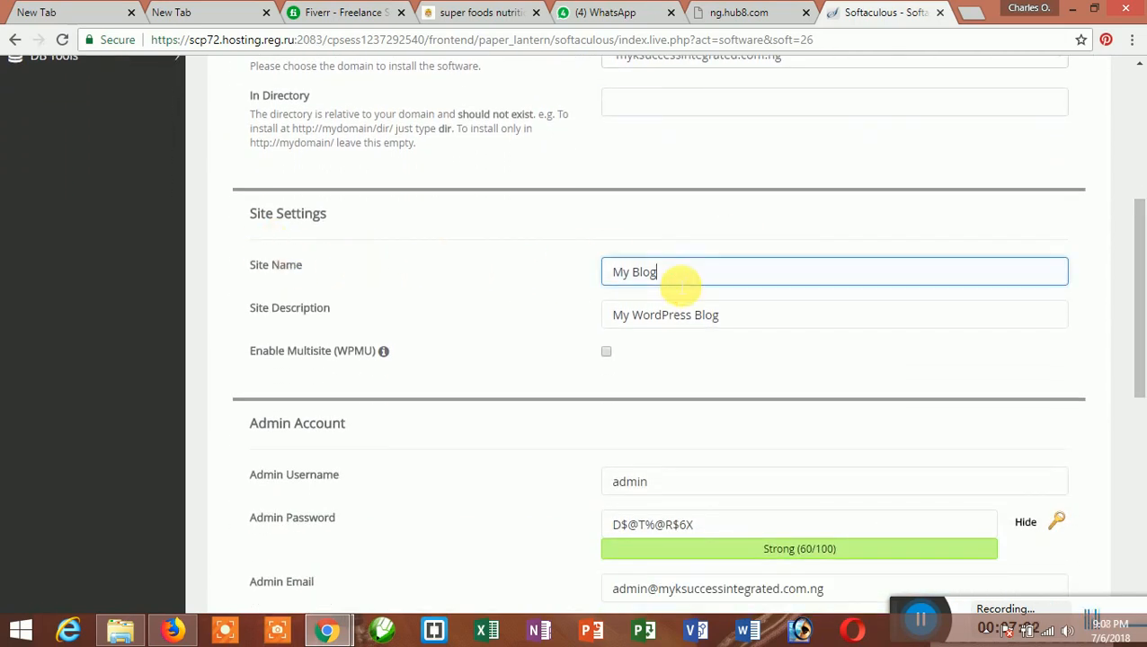
left_click_drag(684, 284, 598, 283)
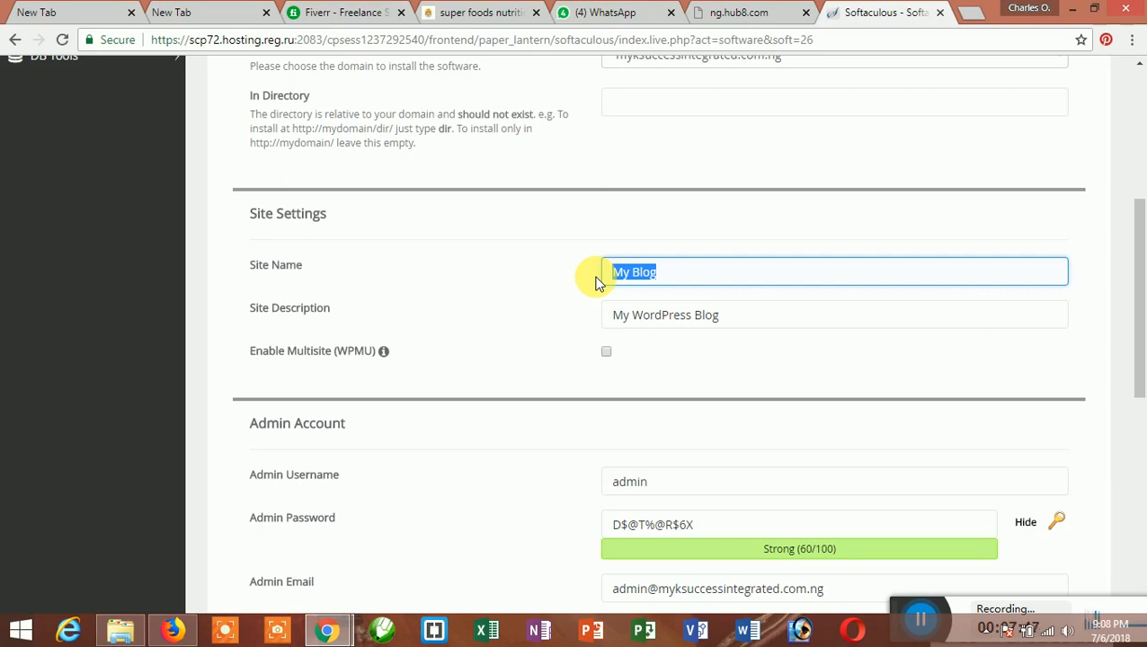
type("Ed")
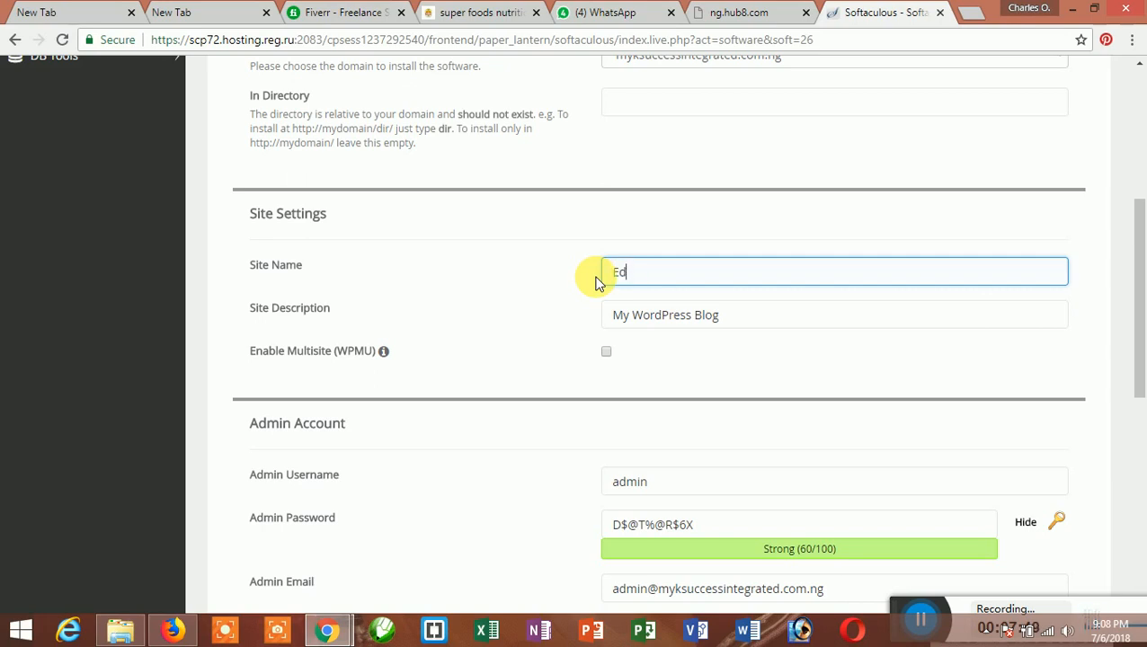
type("ucation consult")
key("BackSpace")
key("BackSpace")
key("BackSpace")
key("BackSpace")
key("BackSpace")
key("BackSpace")
key("BackSpace")
key("BackSpace")
key("BackSpace")
key("BackSpace")
key("BackSpace")
key("BackSpace")
key("BackSpace")
key("BackSpace")
key("BackSpace")
key("BackSpace")
key("BackSpace")
type("Success Integrated ")
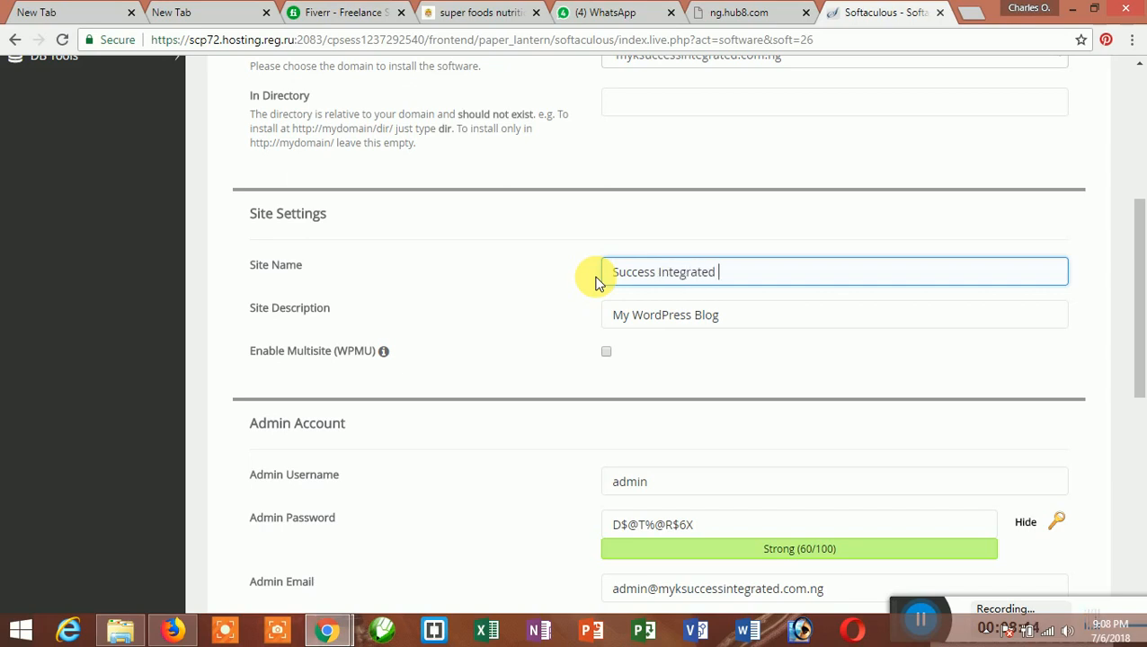
type("Ventures")
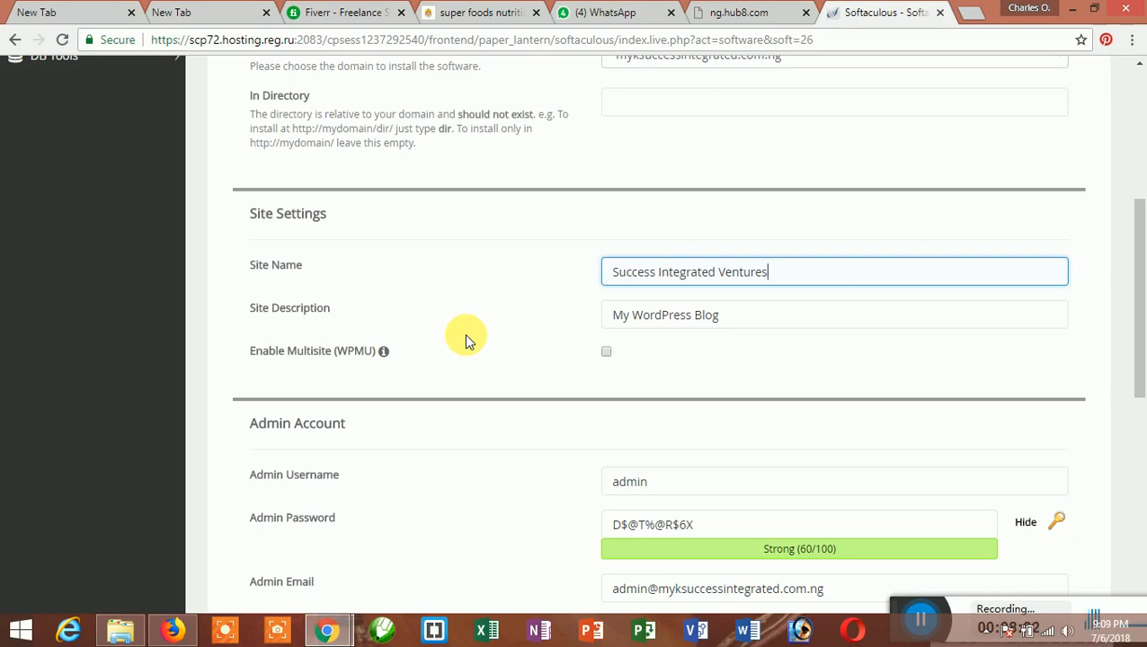
- Set the site description to 'Education consults, Tutorials, Examination registration.', correcting the 'conults' typo
left_click(721, 318)
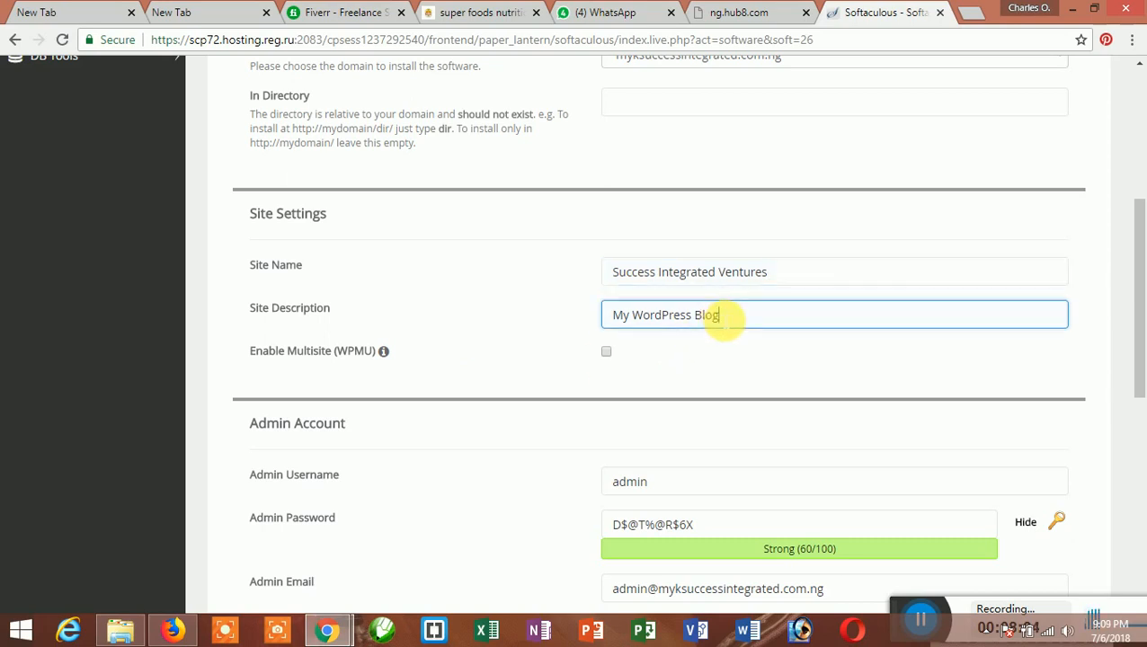
left_click_drag(730, 318, 584, 316)
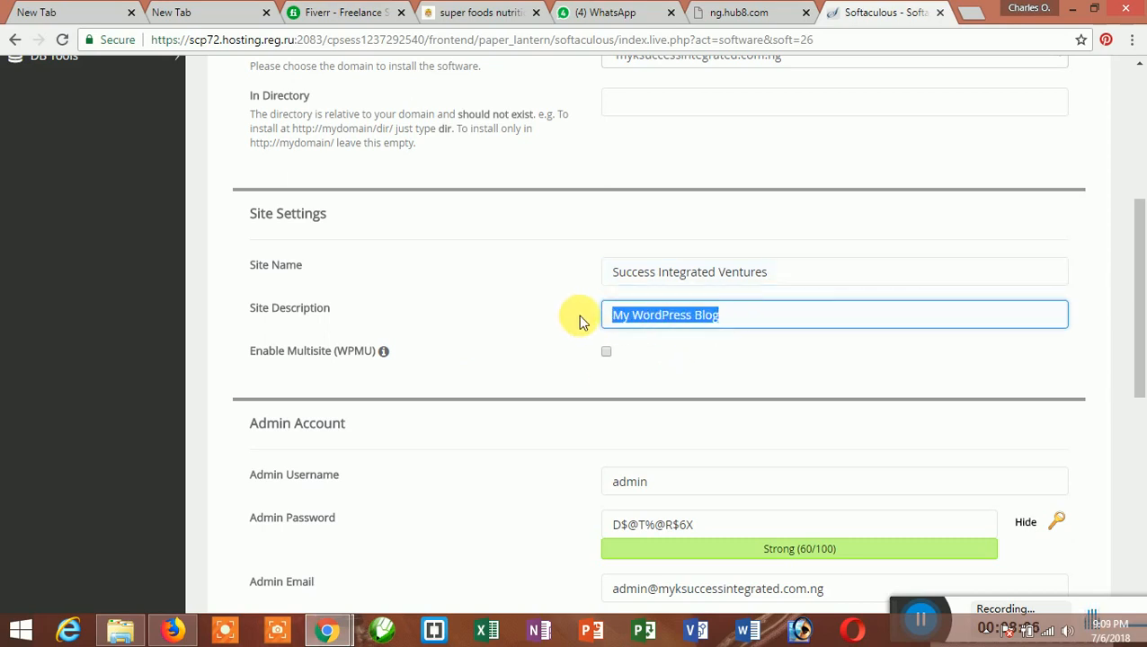
type("Edu")
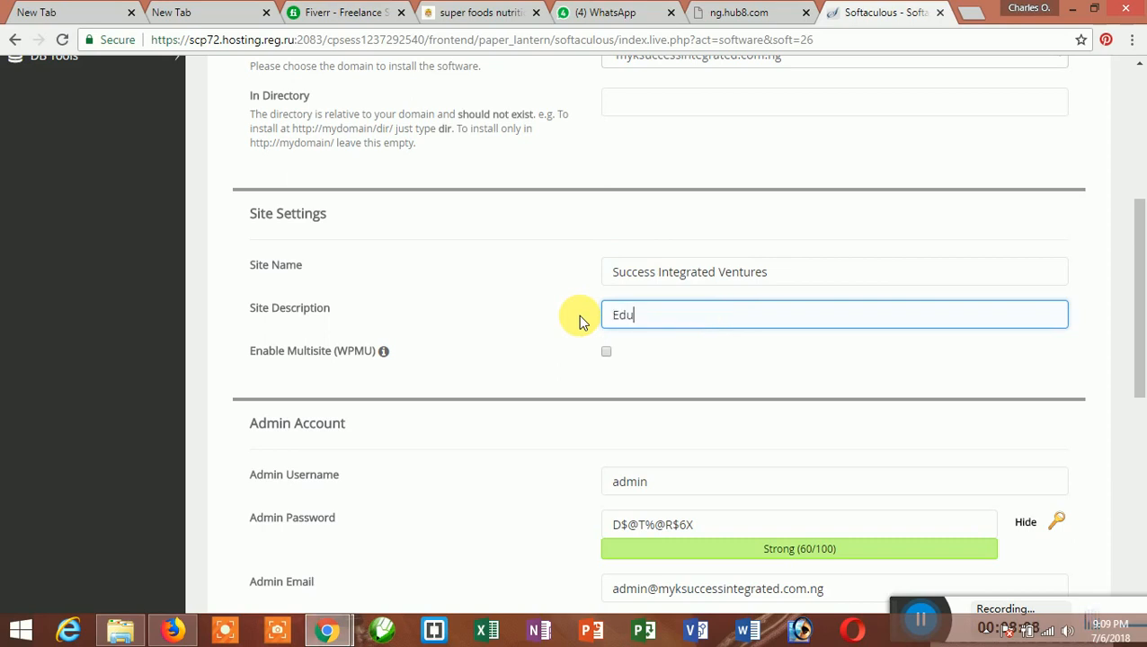
type("cation conults,")
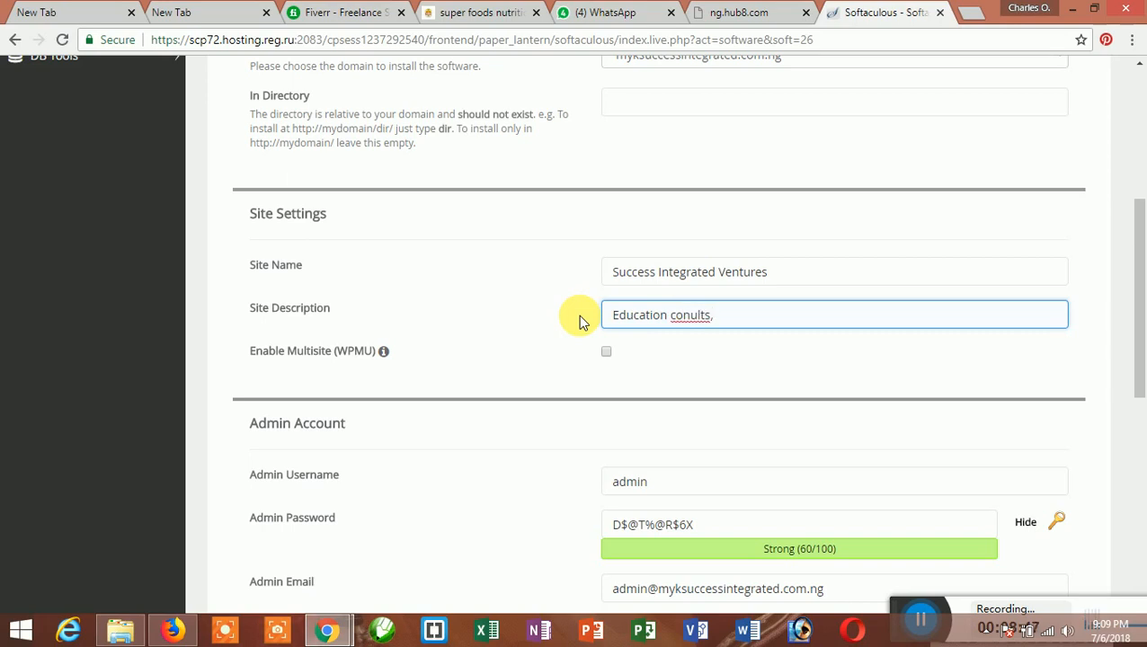
type(" Tutorials, Examin")
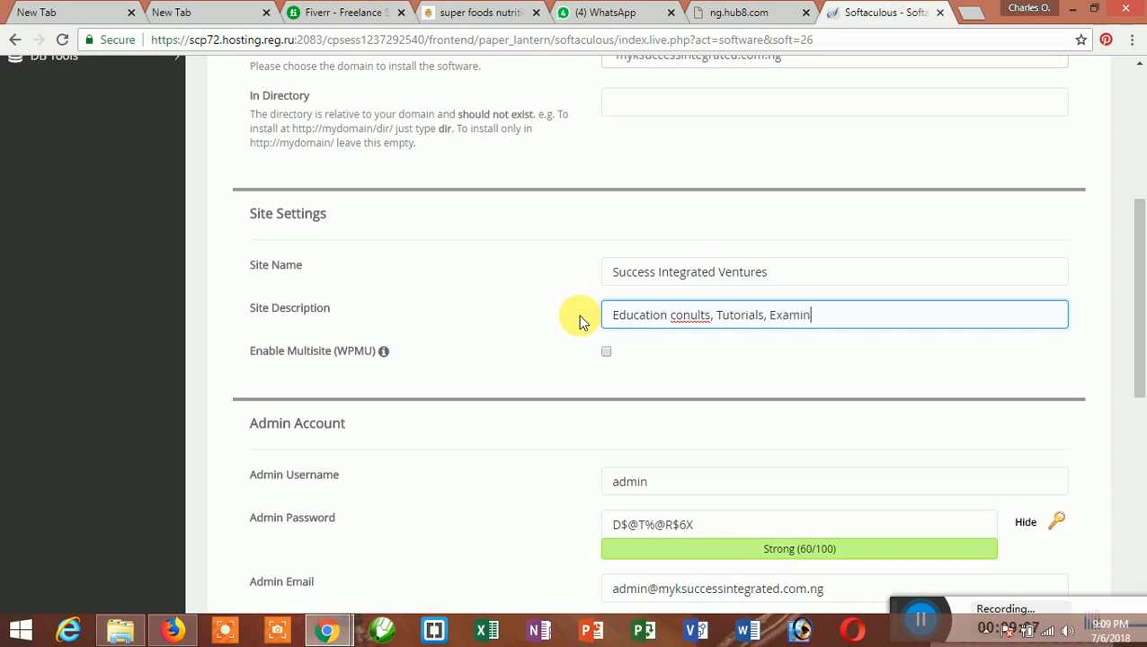
type("ation registration.")
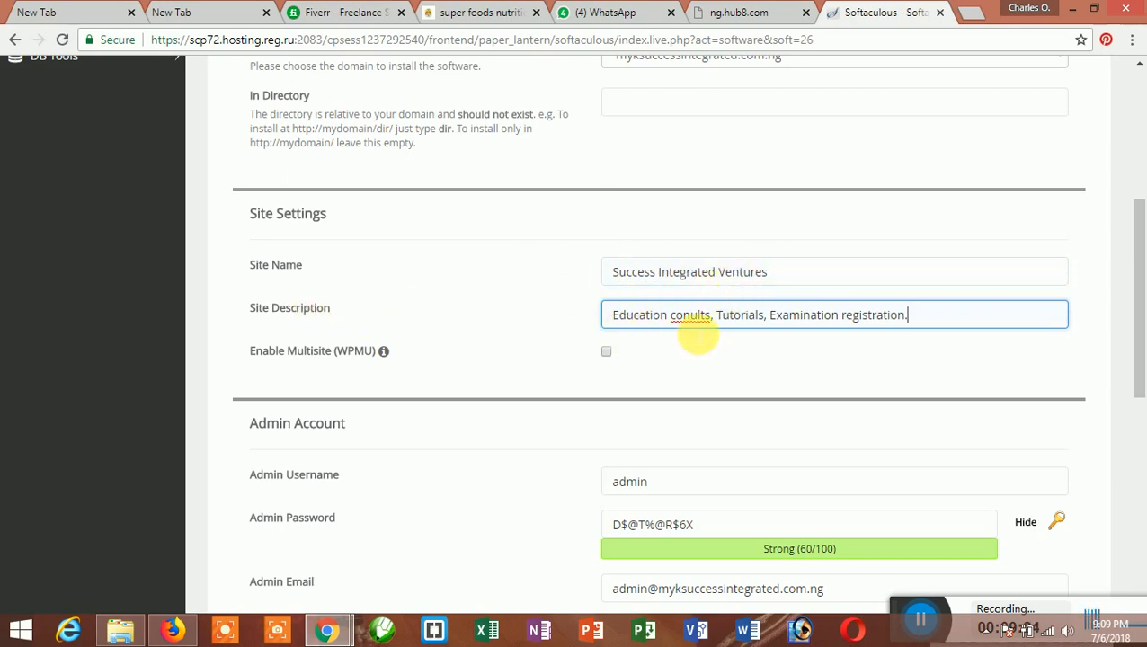
right_click(691, 317)
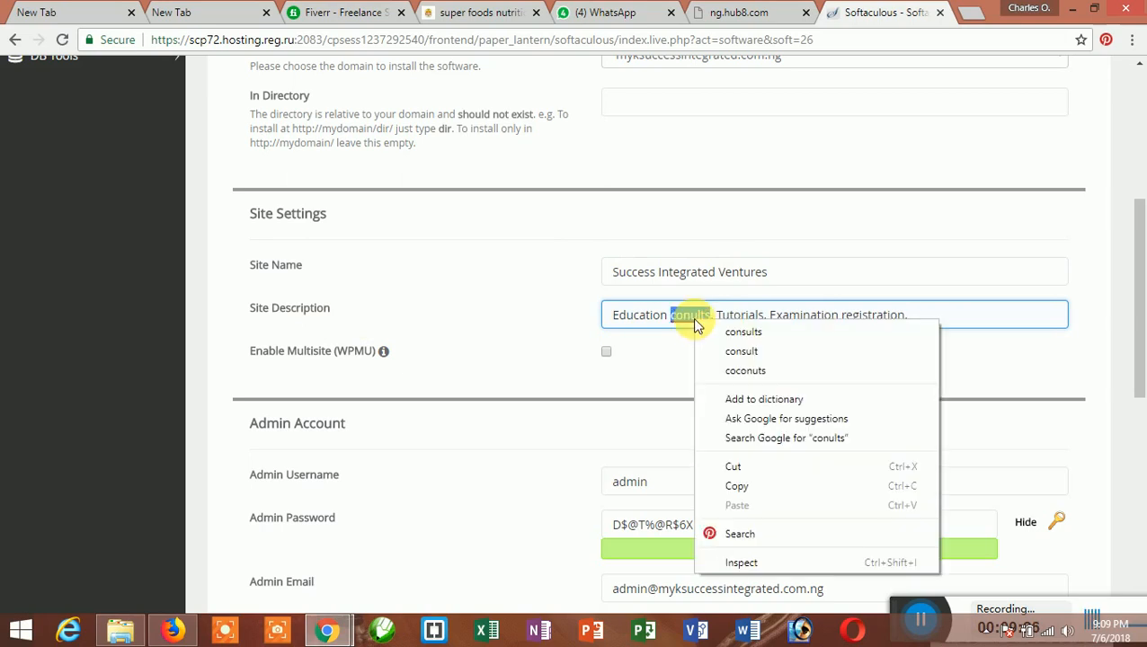
left_click(756, 334)
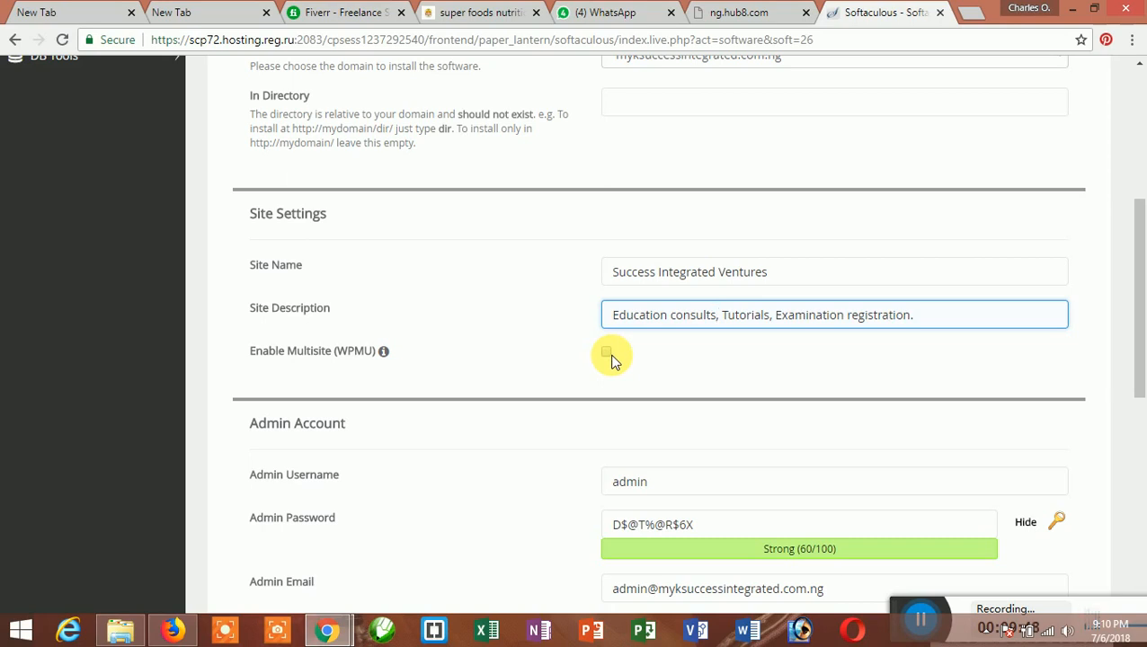
- Replace the default admin username with a custom admin username
left_click_drag(1135, 379, 1135, 460)
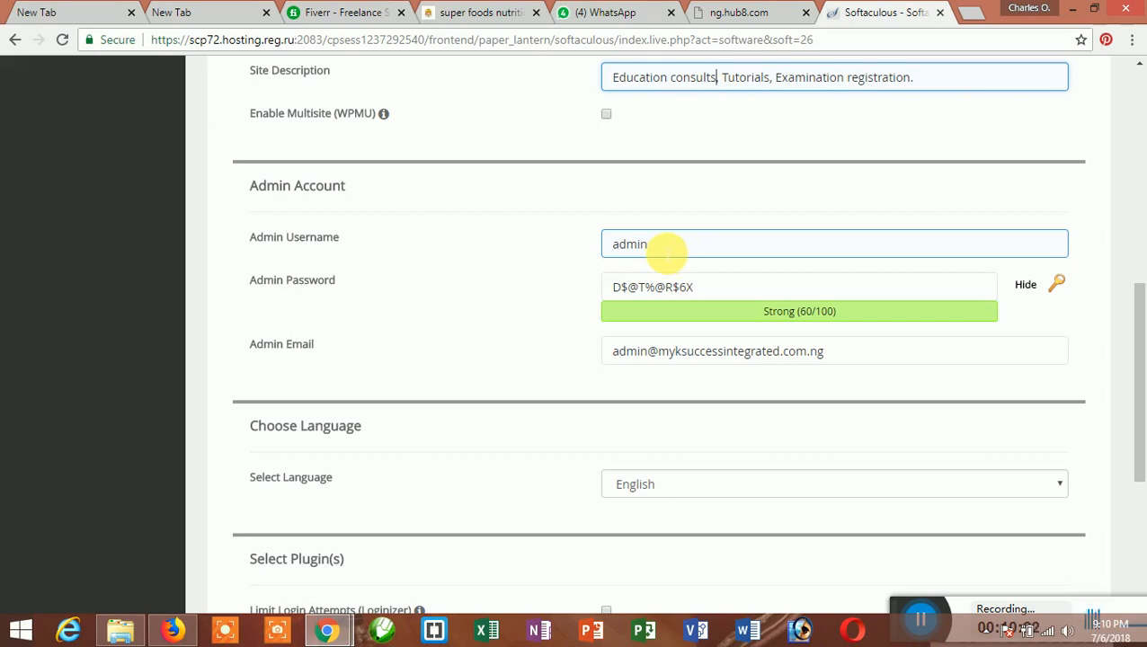
left_click_drag(670, 252, 599, 248)
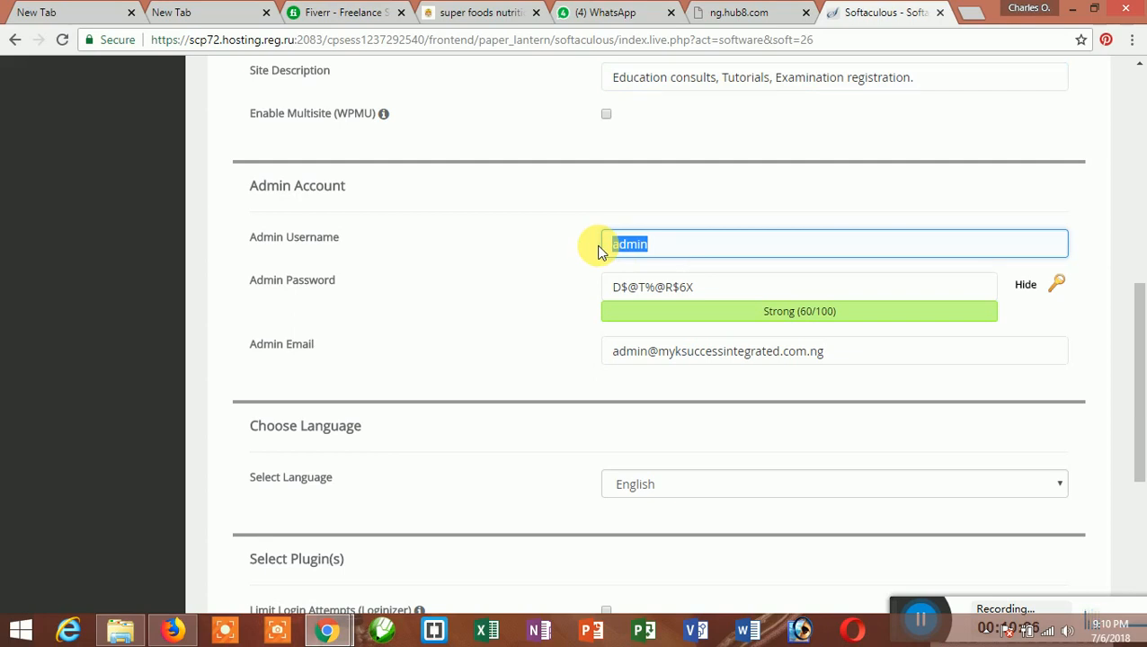
type("M")
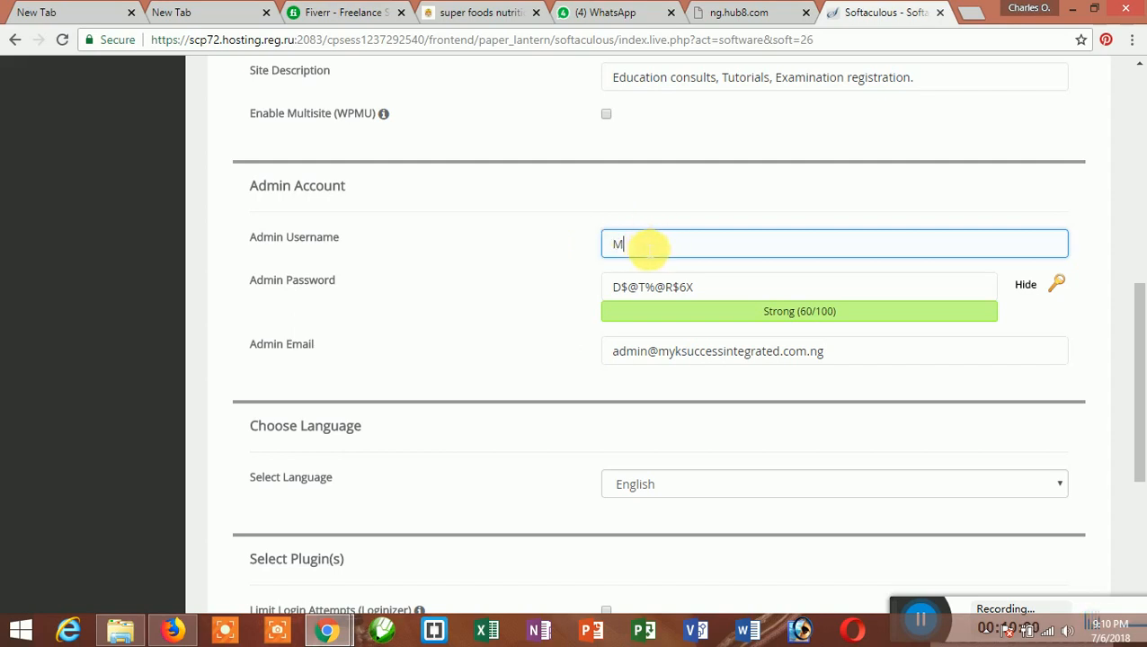
double_click(617, 245)
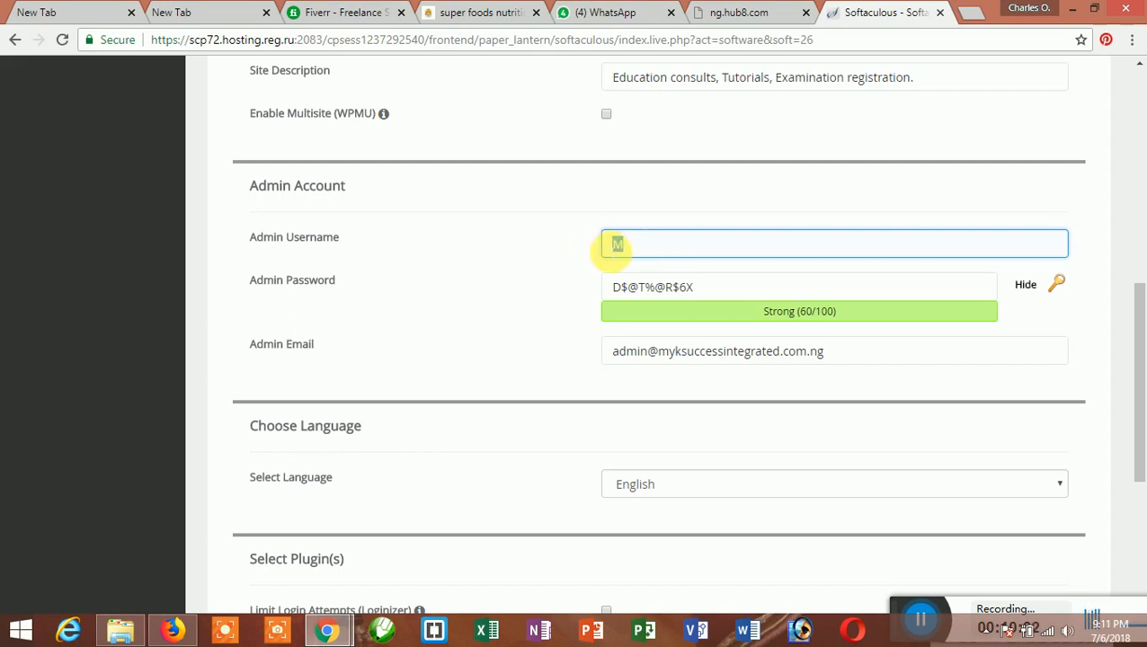
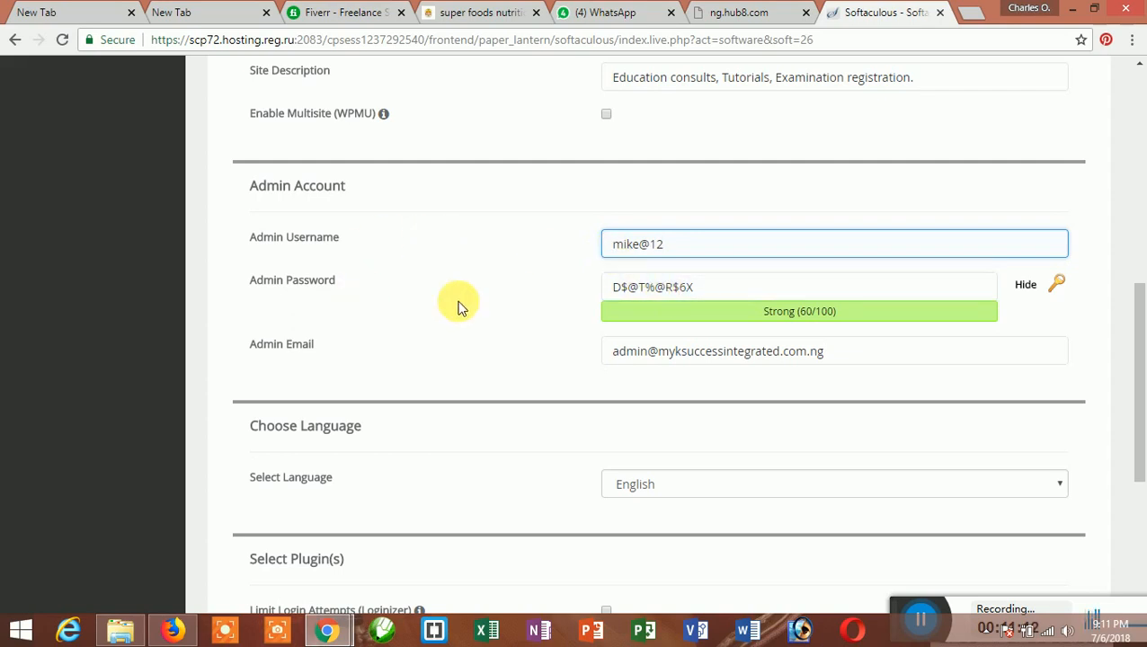
left_click(739, 299)
- Clear the generated admin password and enter a new custom password, checking it via Hide/Show
left_click_drag(739, 299, 596, 294)
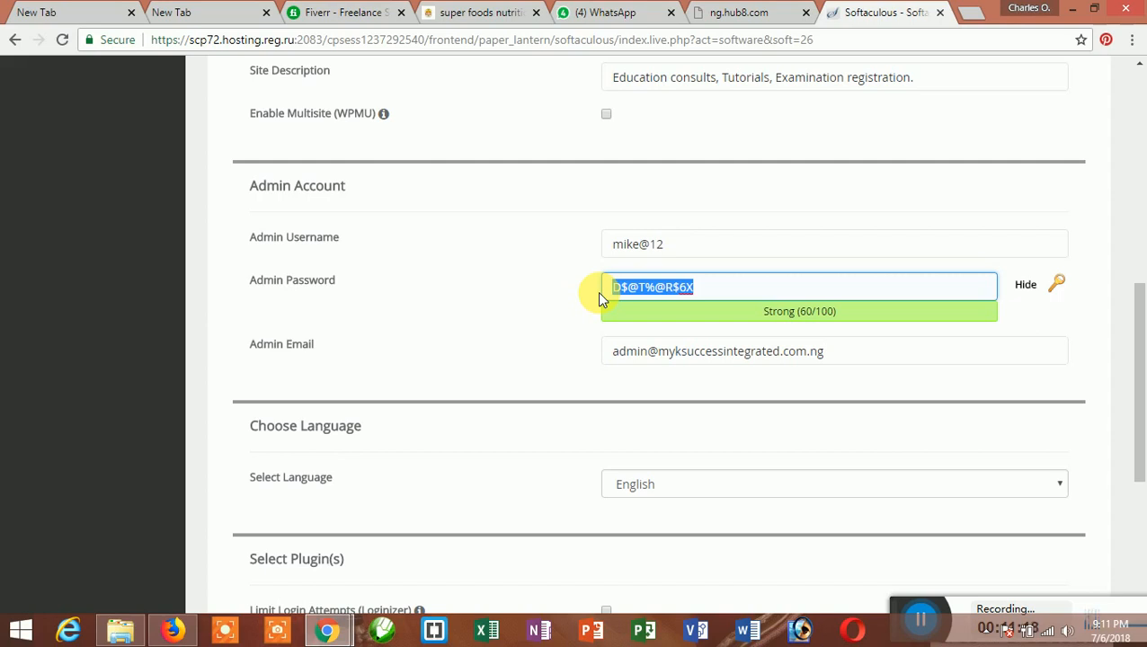
key("BackSpace")
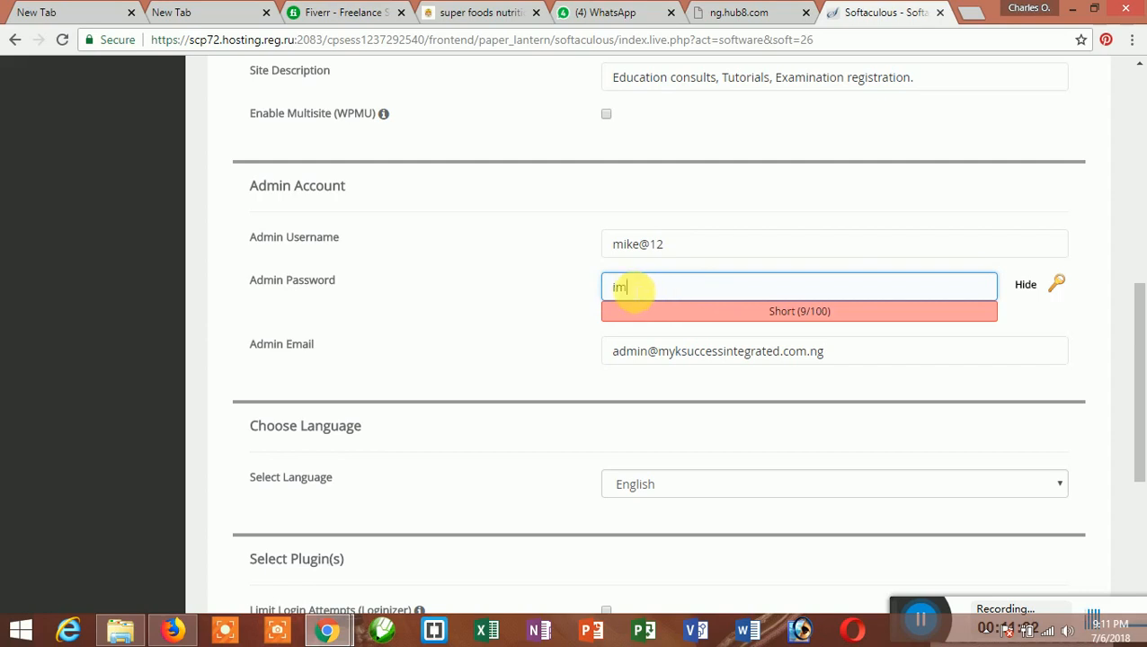
left_click(1028, 286)
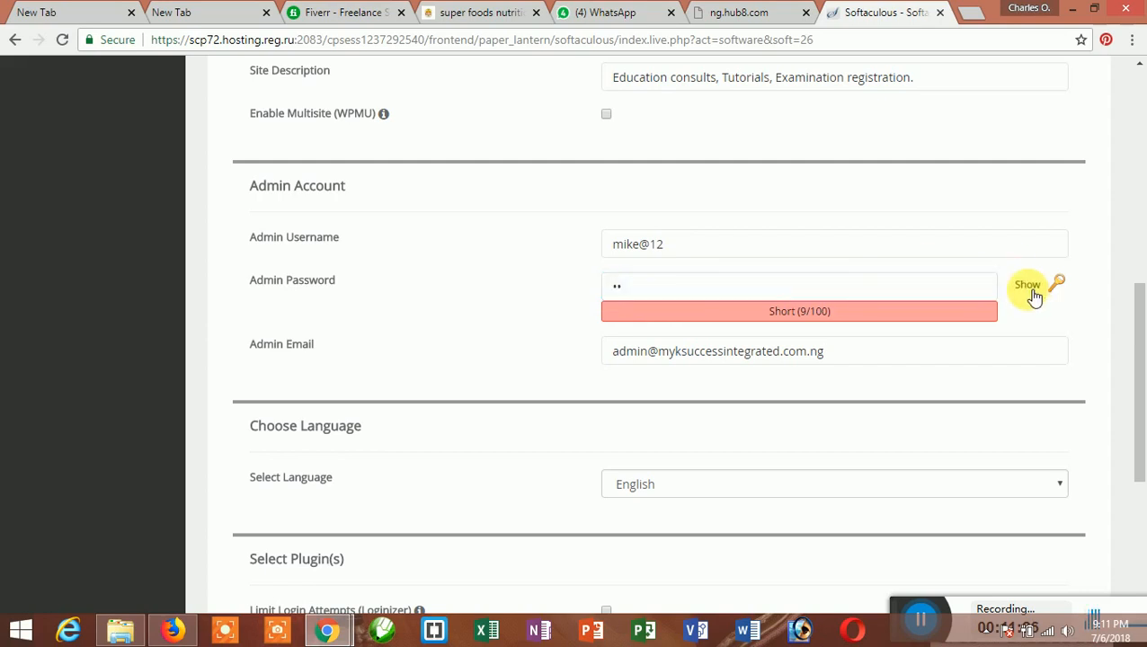
left_click(1035, 294)
left_click(723, 295)
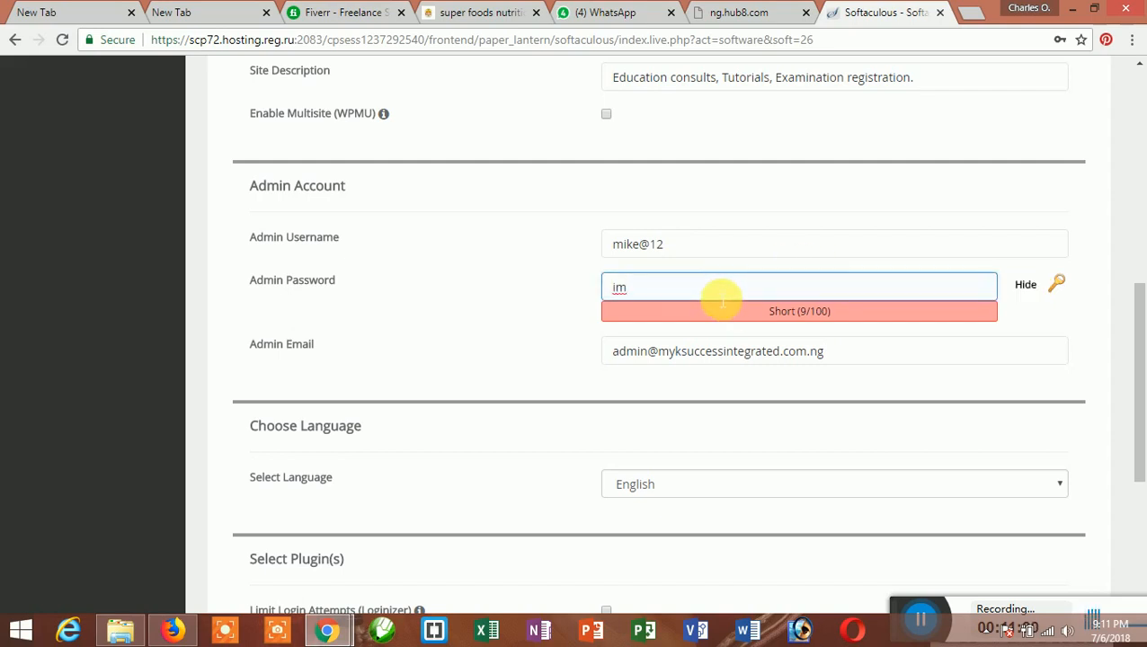
key("BackSpace")
key("BackSpace")
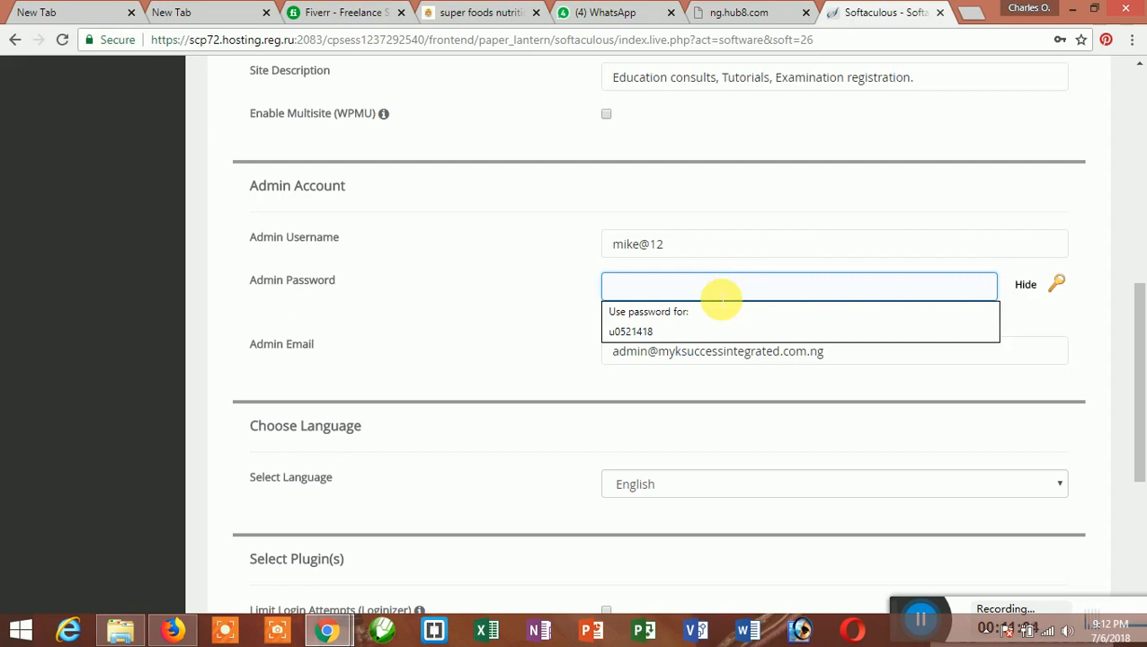
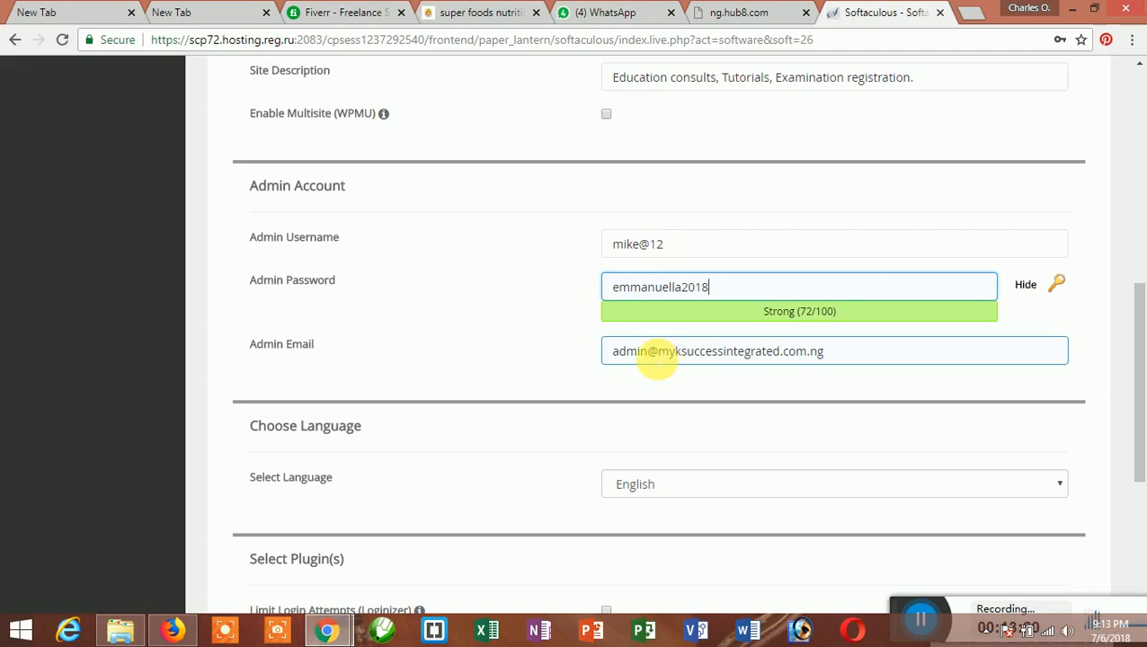
- Change the admin e-mail to the domain's support address
left_click_drag(650, 357, 610, 366)
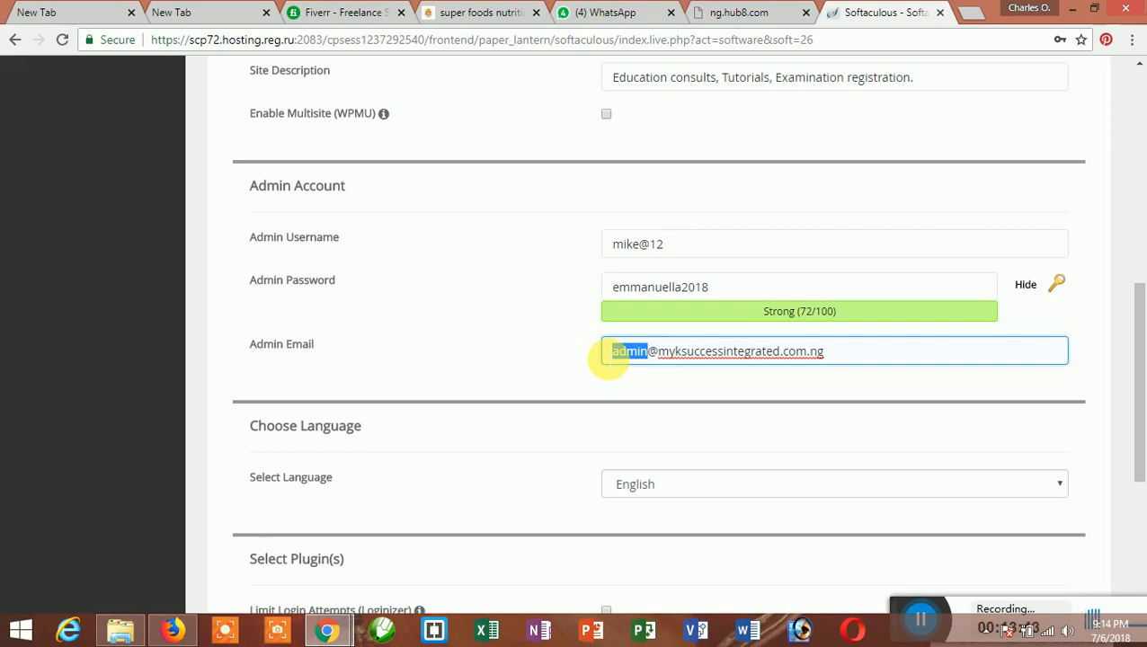
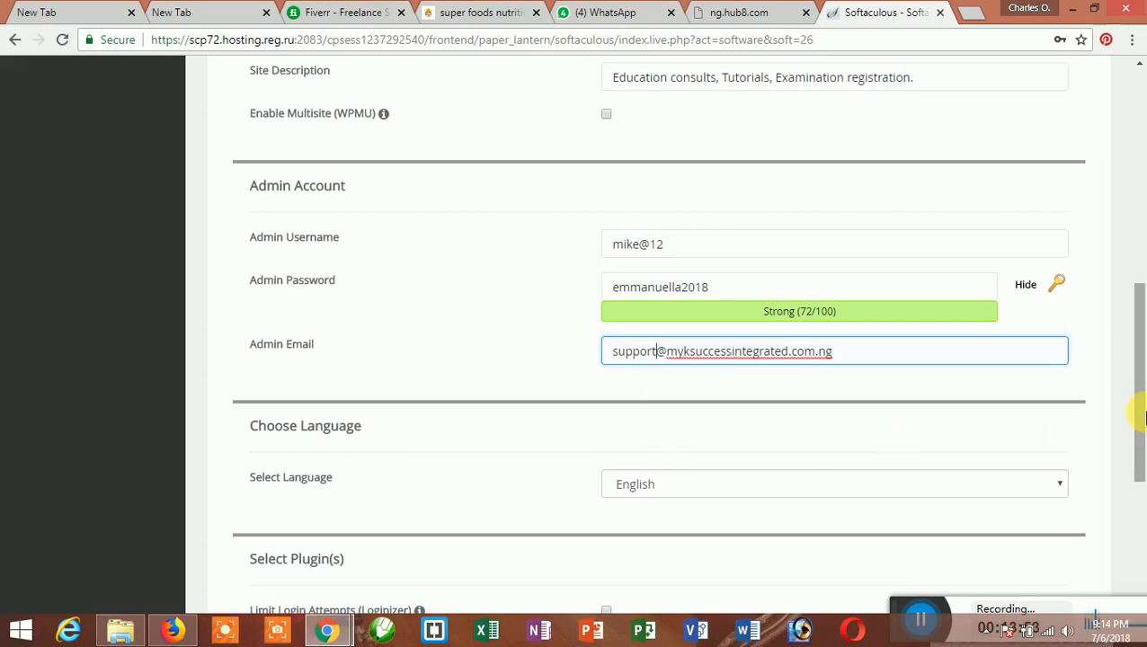
left_click_drag(1142, 430, 1135, 468)
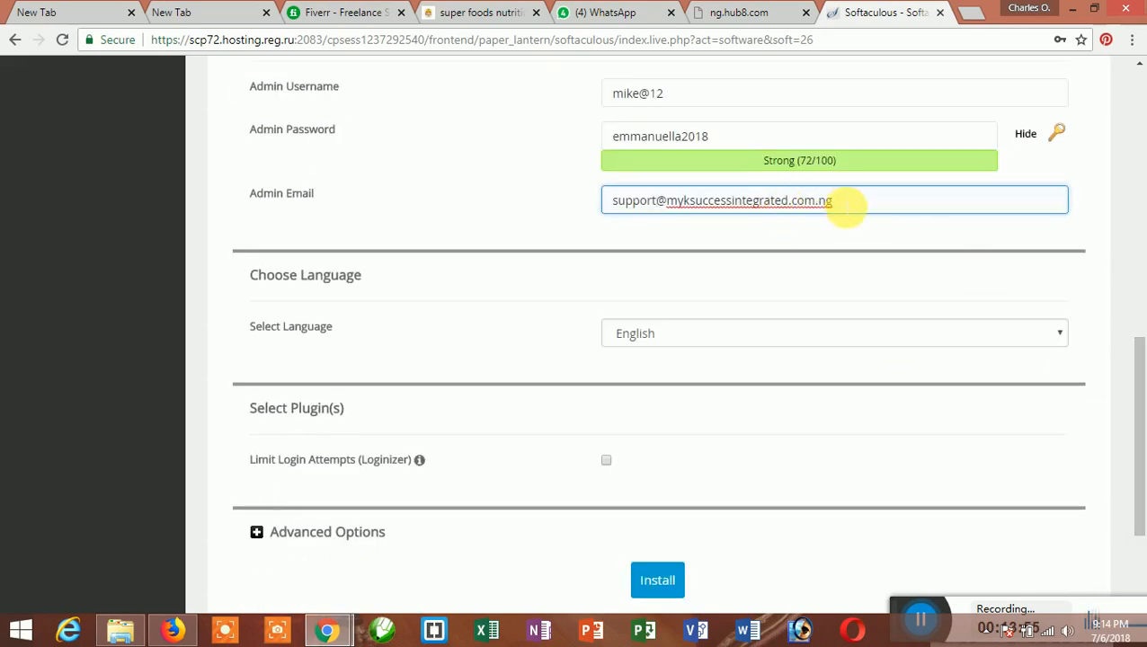
left_click_drag(836, 200, 584, 220)
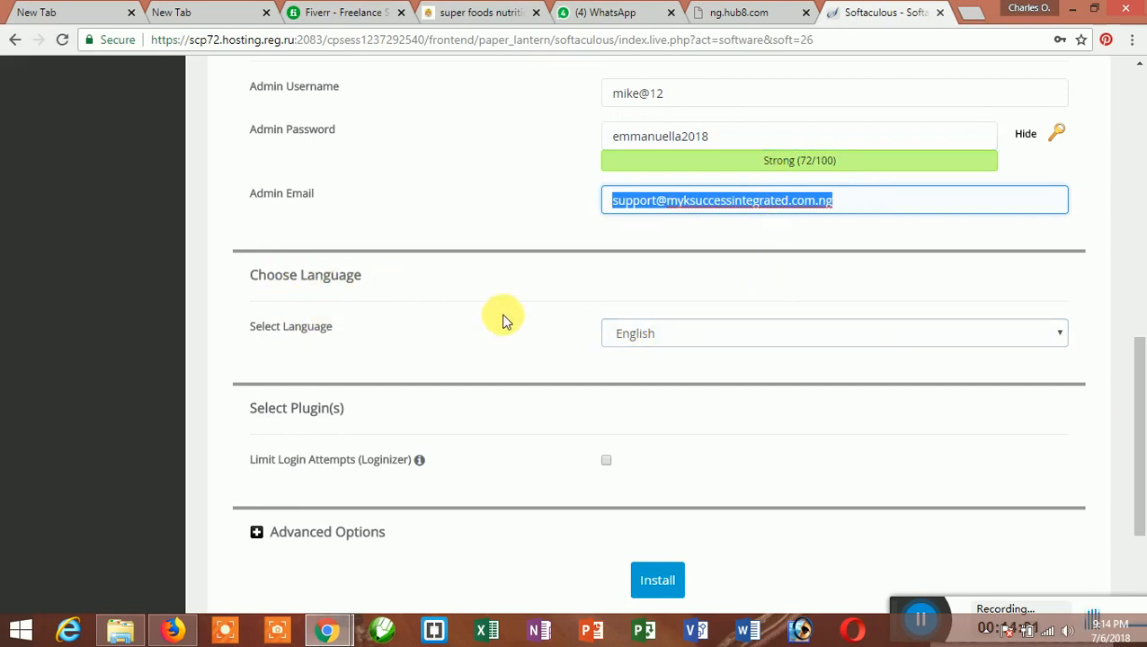
- Keep English as the site language and scroll to the plugin and advanced options
left_click(685, 339)
left_click(681, 337)
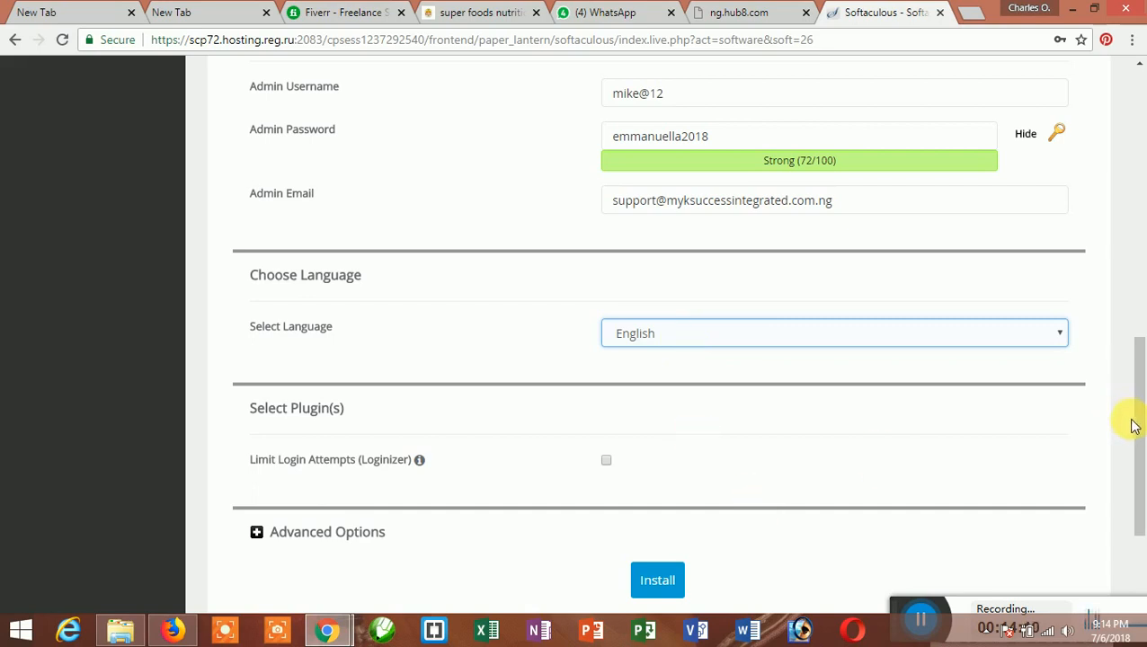
left_click_drag(1140, 428, 1134, 477)
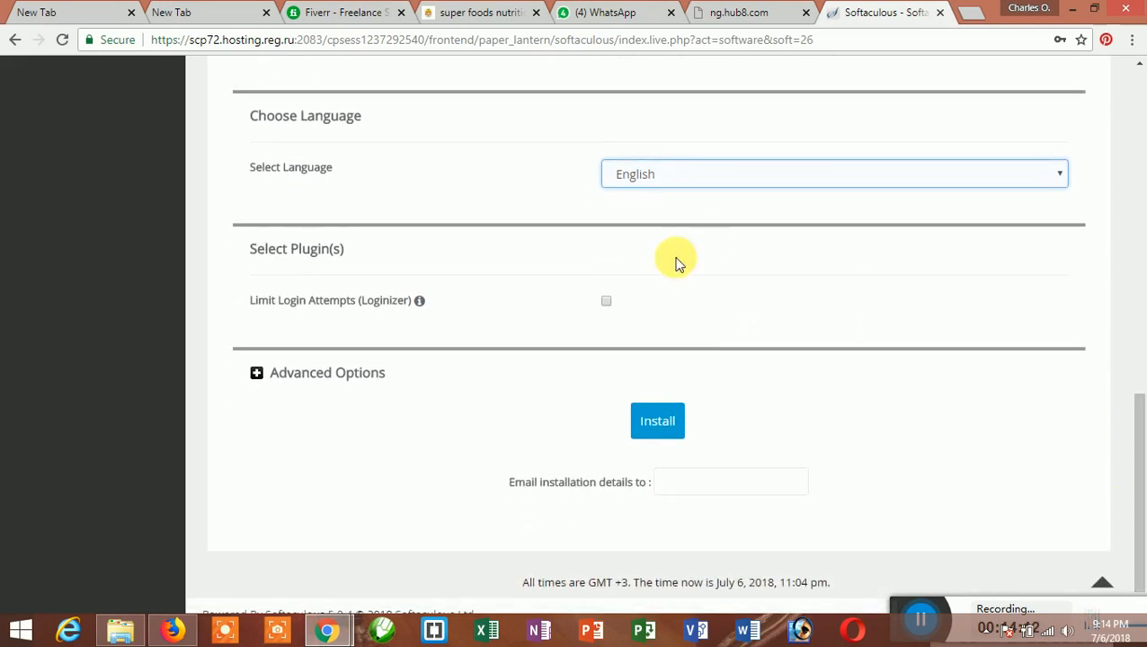
mouse_move(415, 320)
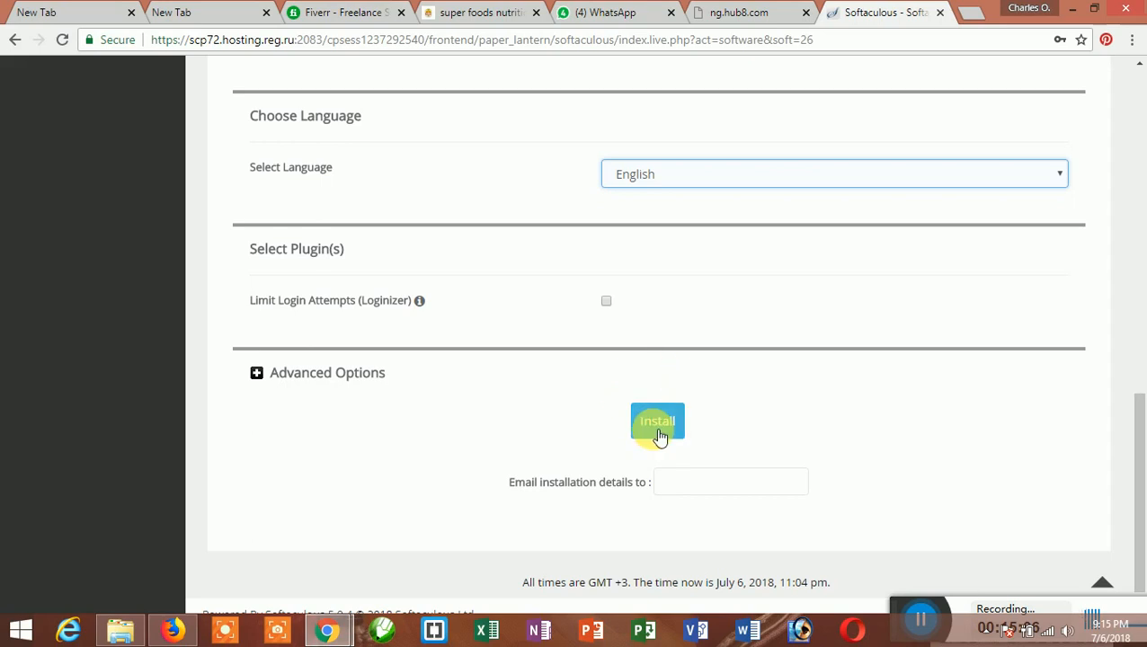
- Expand Advanced Options and select the wp680 database name for editing
left_click(308, 381)
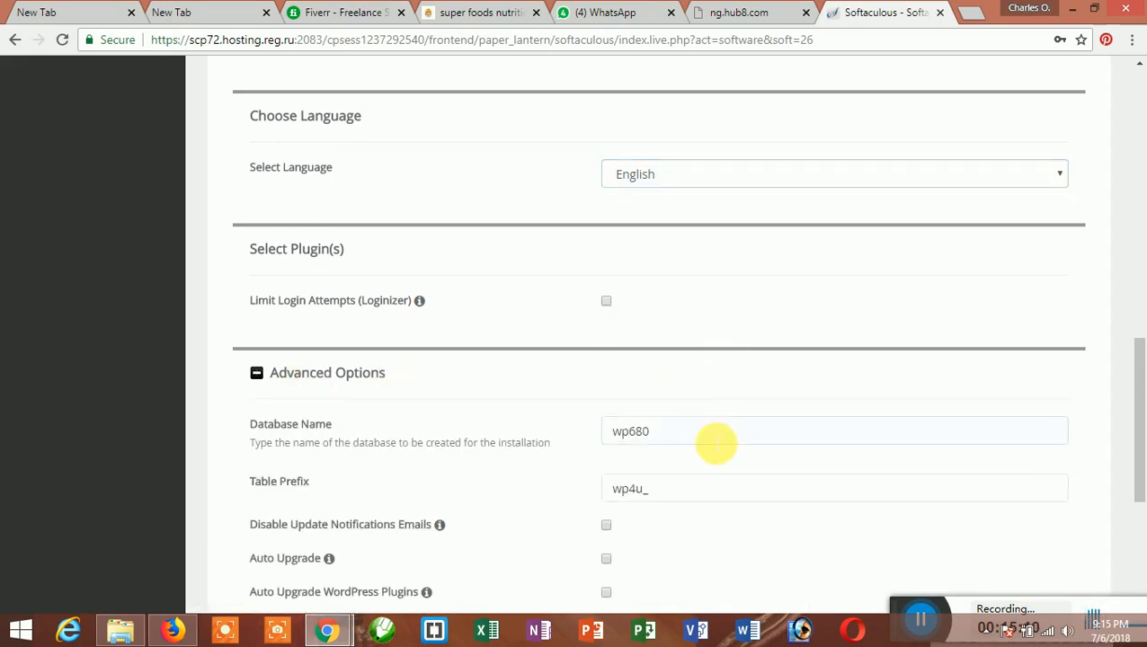
left_click(715, 441)
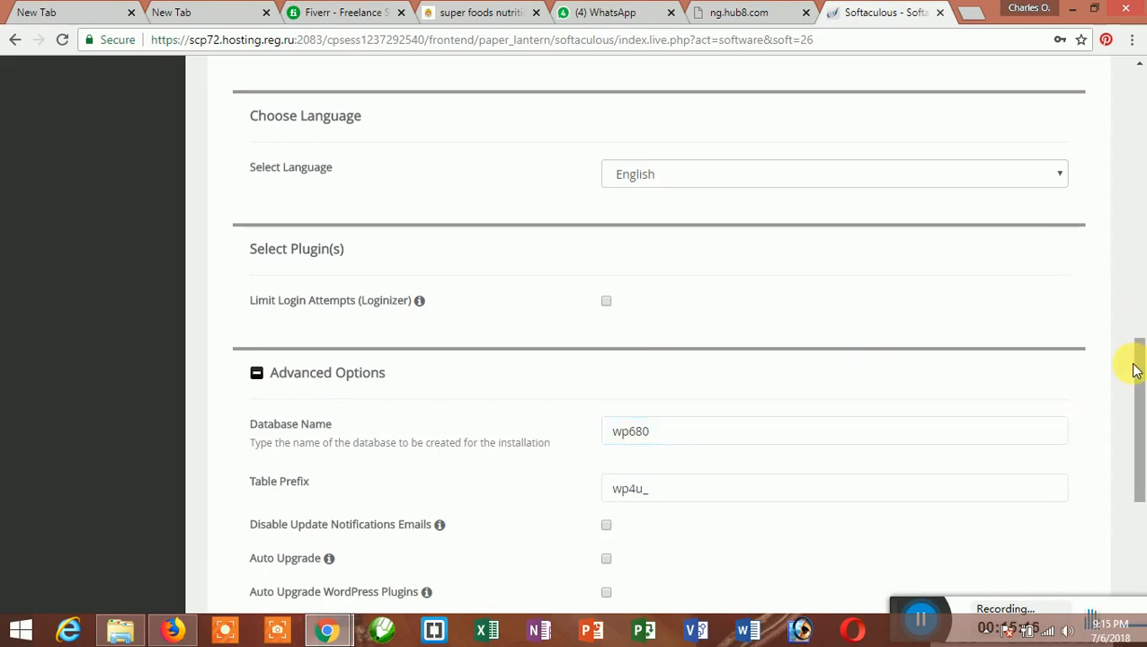
left_click_drag(1138, 358, 1142, 436)
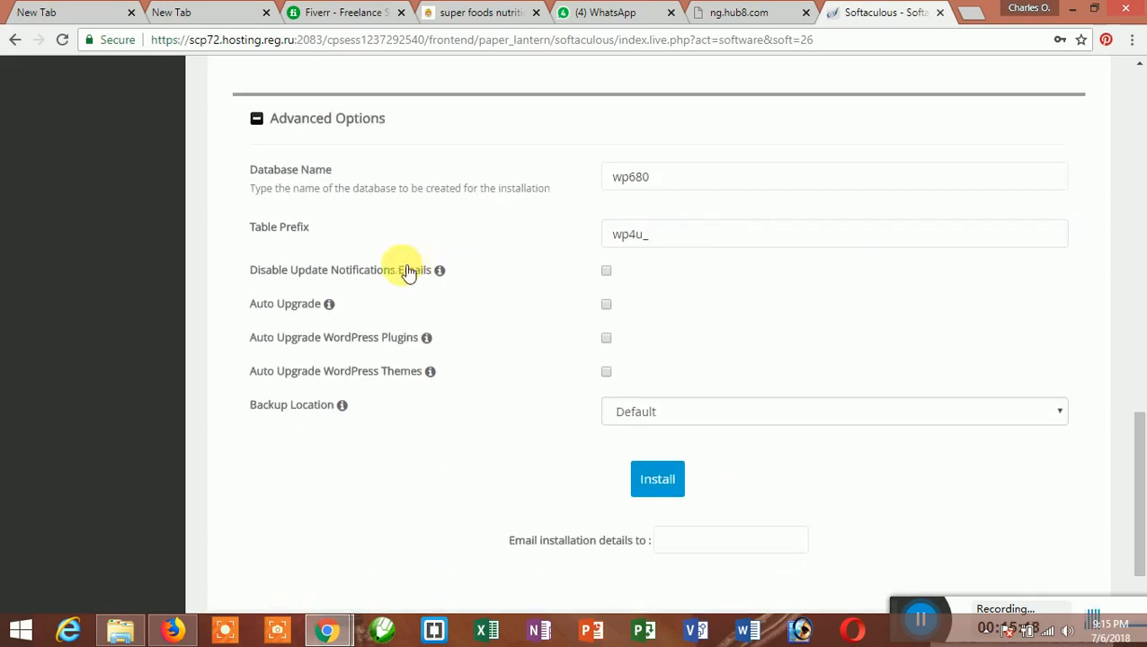
left_click_drag(672, 178, 595, 183)
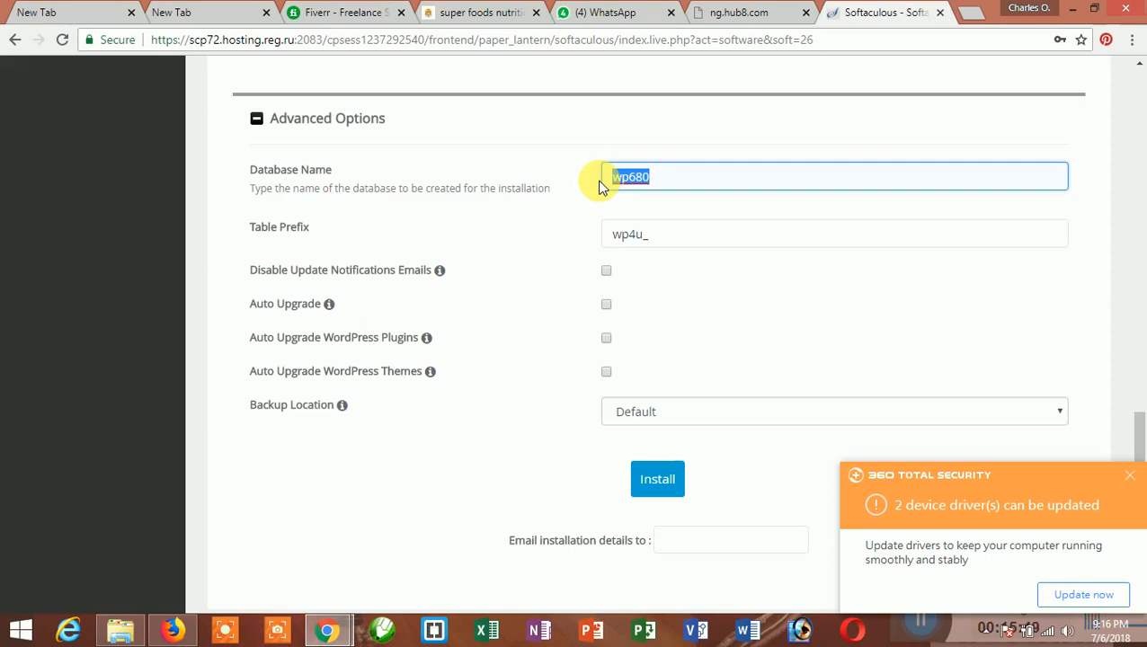
- Change the database name from wp680 to MySQL and select the wp4u_ table prefix
type("MySQL")
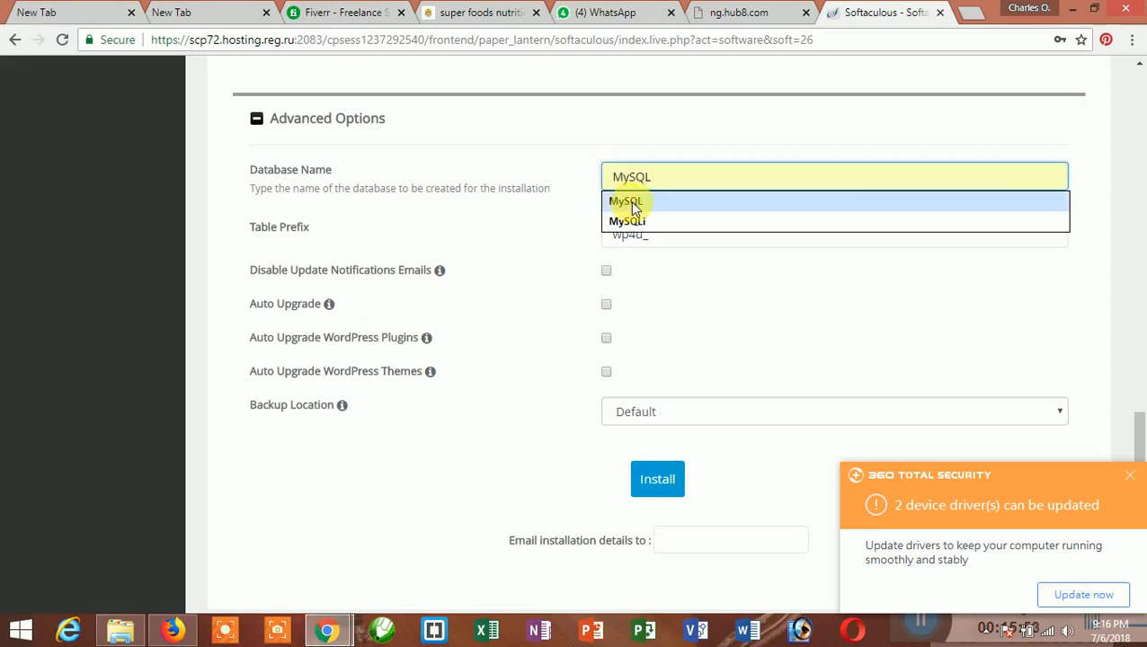
left_click(634, 209)
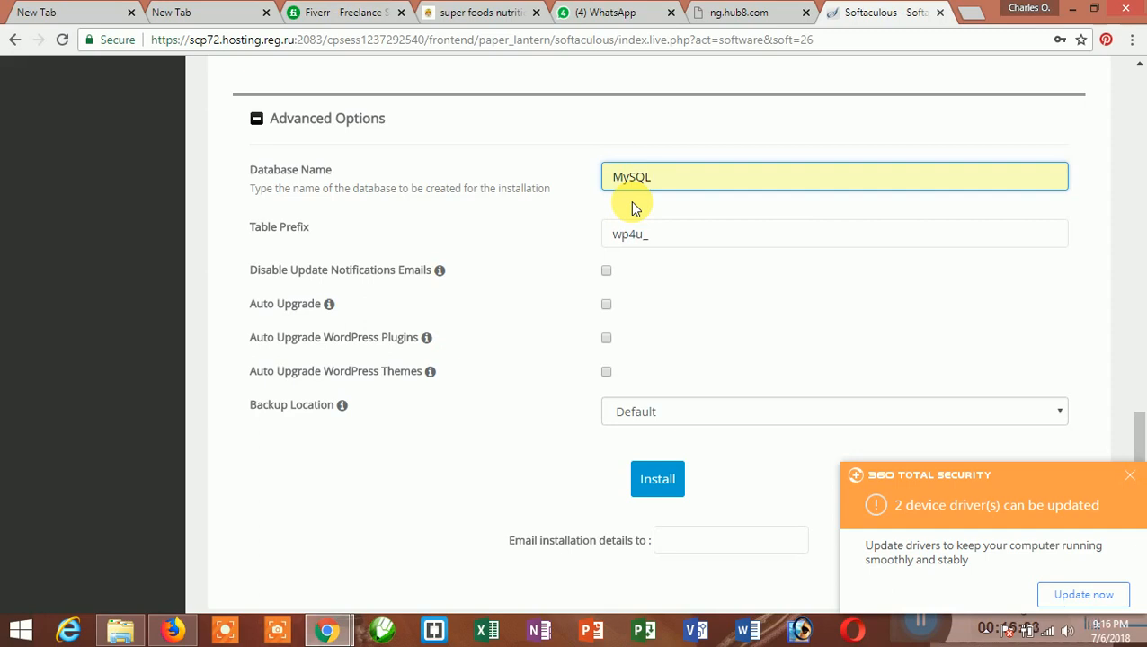
left_click_drag(640, 236, 612, 234)
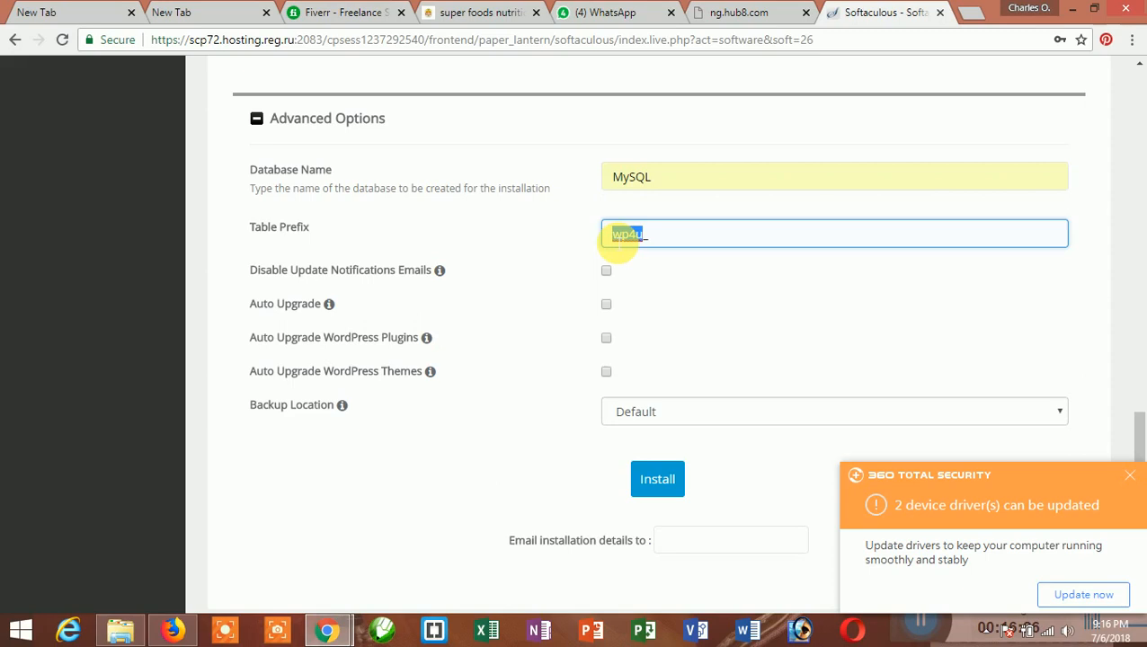
- Replace the wp4u_ table prefix with a custom one (zeal_) and tick Auto Upgrade
key("BackSpace")
type("zeal_")
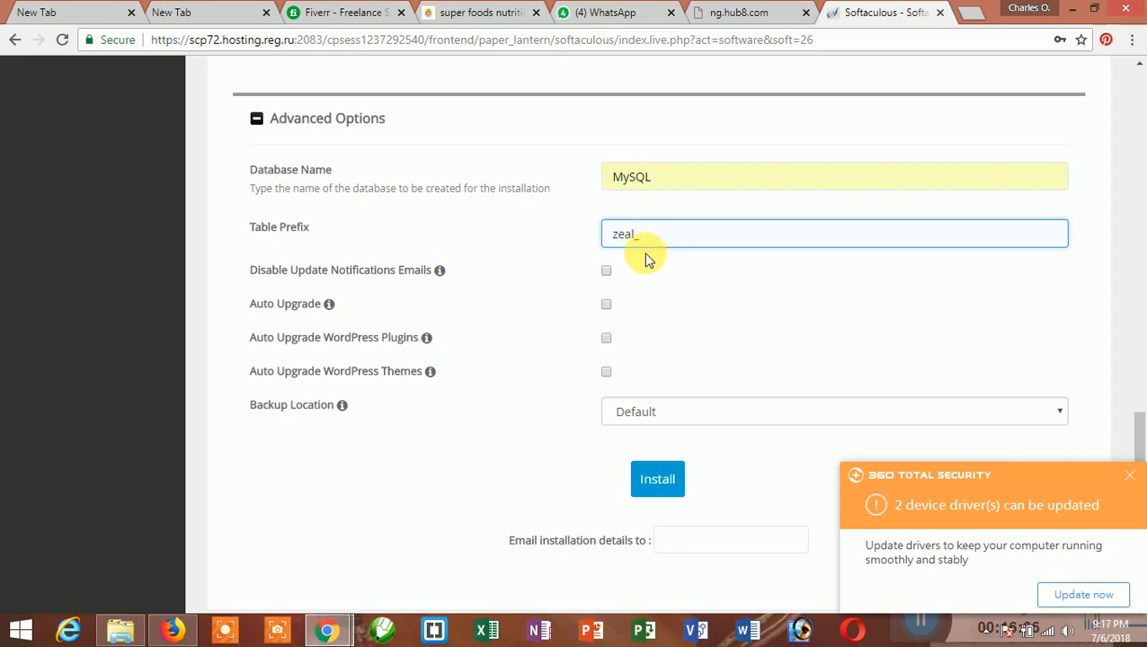
key("BackSpace")
key("BackSpace")
left_click(607, 307)
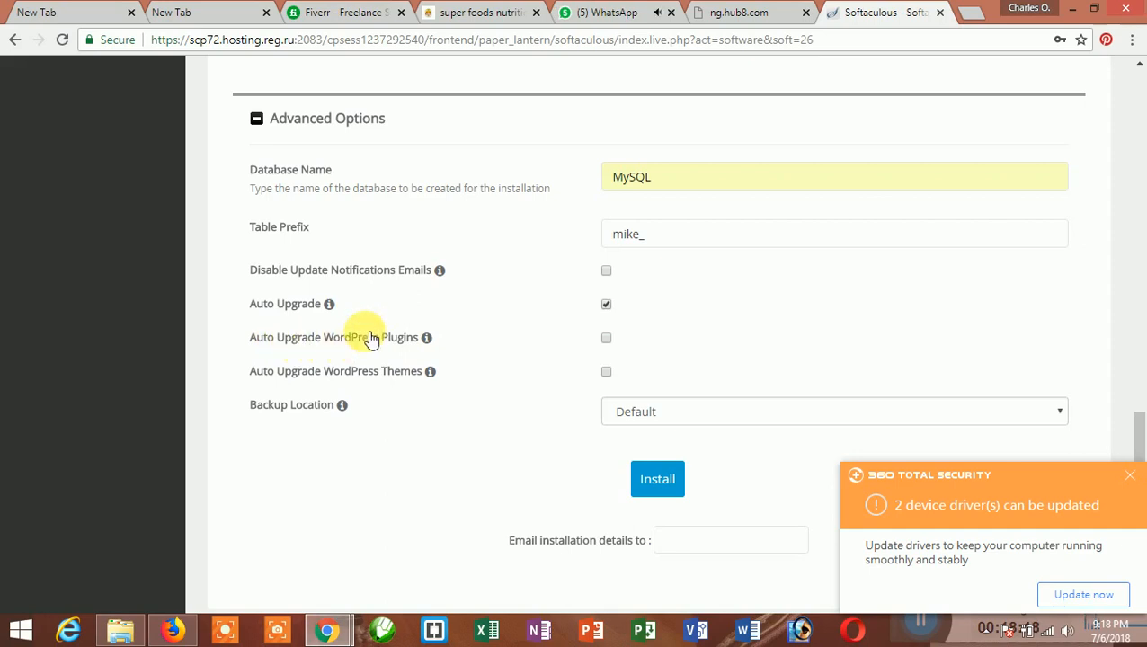
- Tick Auto Upgrade for WordPress plugins and themes, then close the 360 Total Security popup
left_click(605, 340)
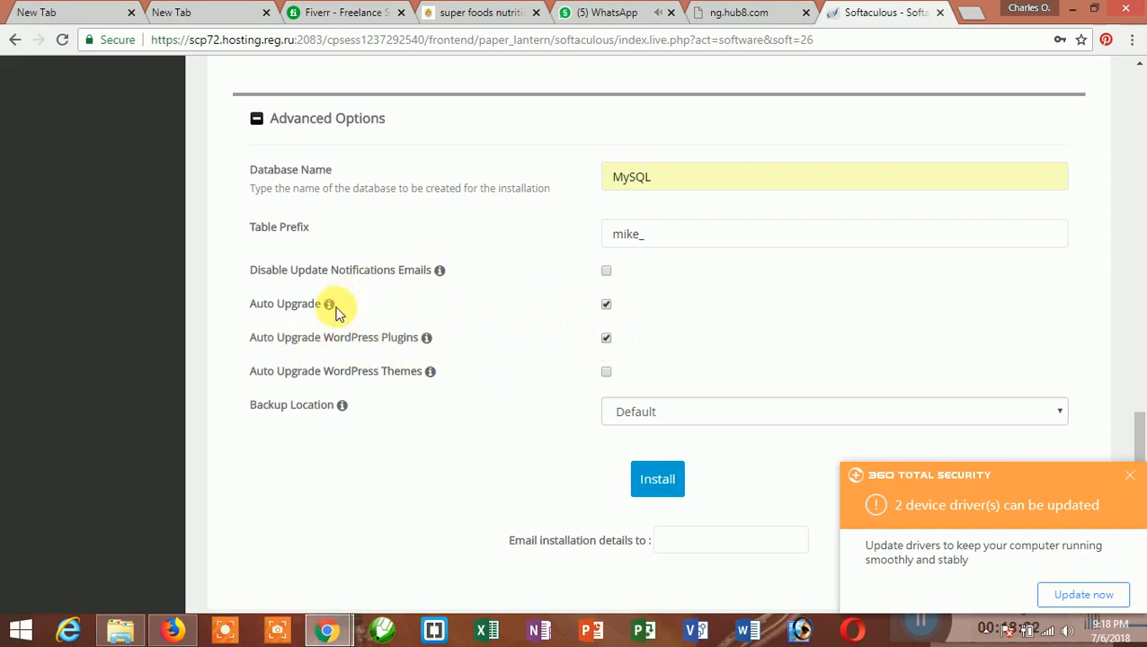
mouse_move(353, 307)
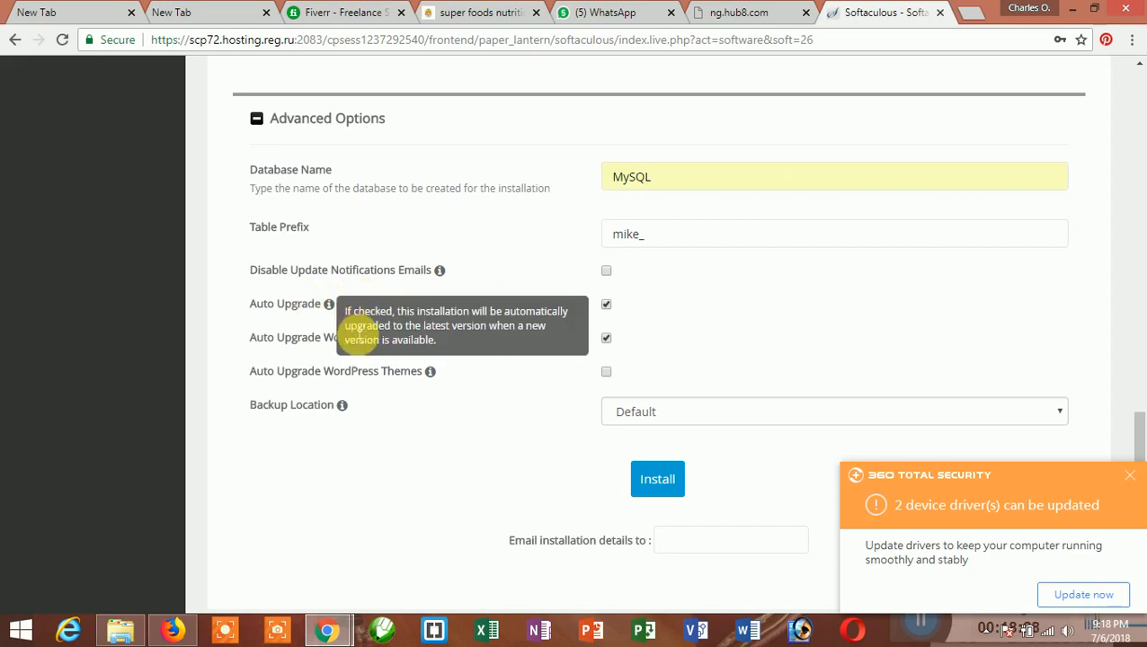
mouse_move(426, 339)
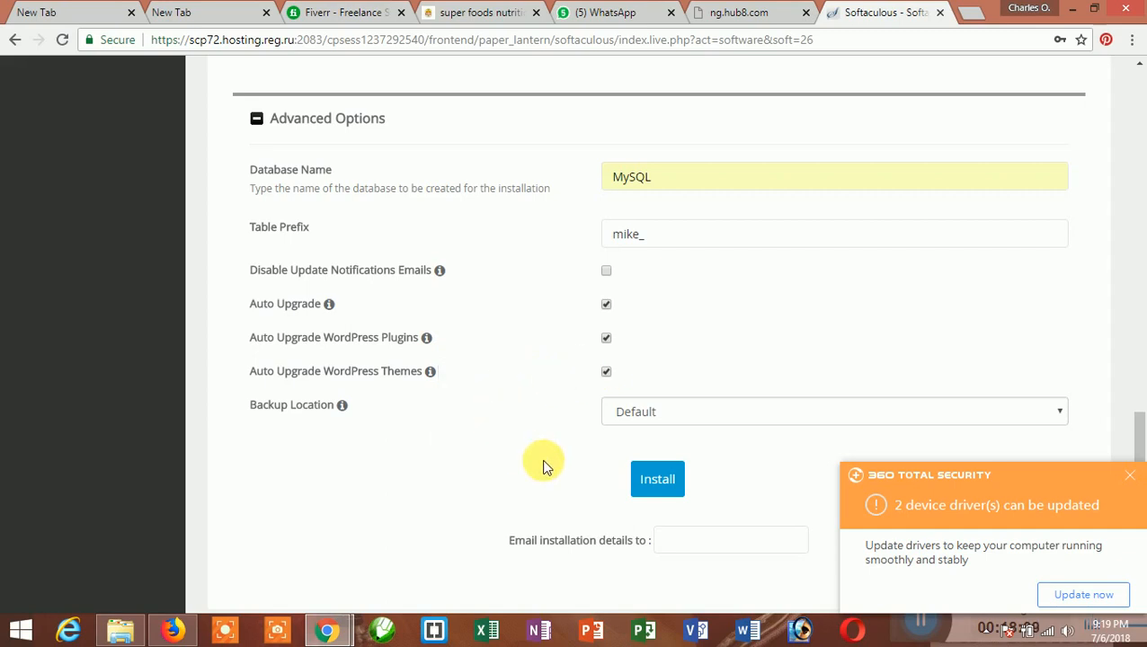
left_click(1130, 475)
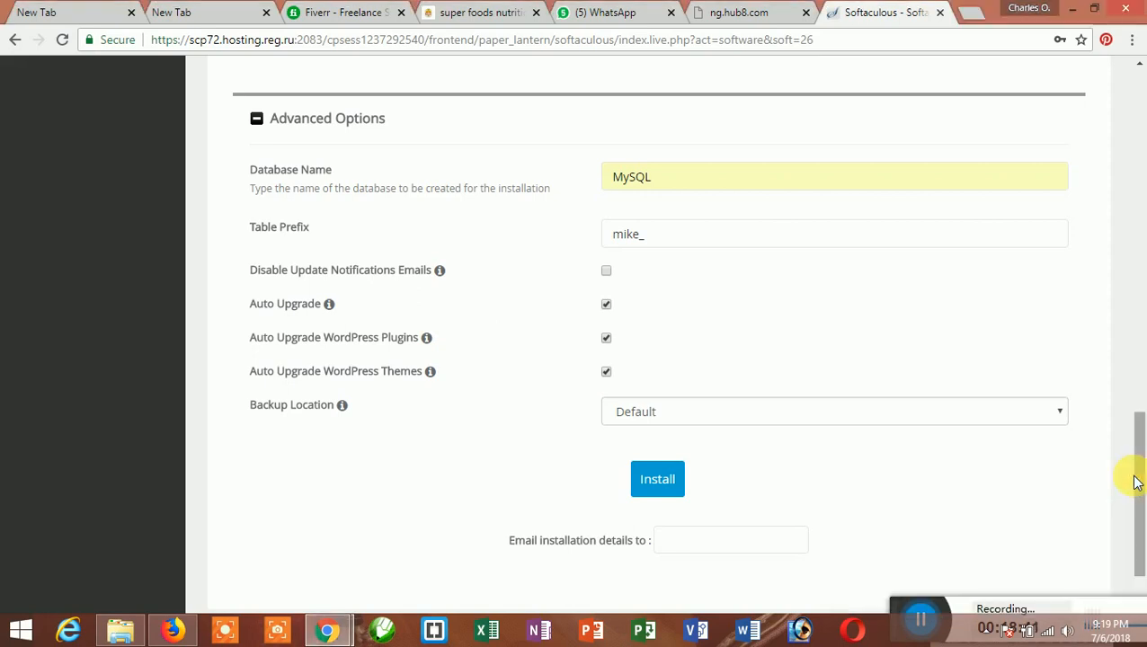
scroll(1129, 463, "down", 1)
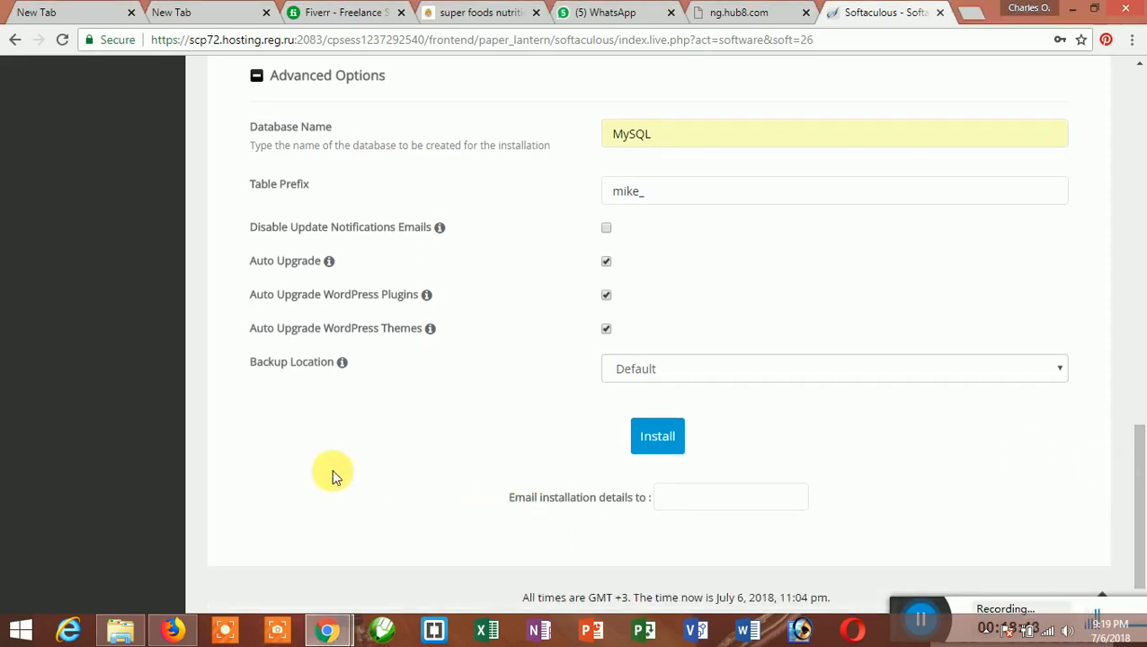
left_click(344, 369)
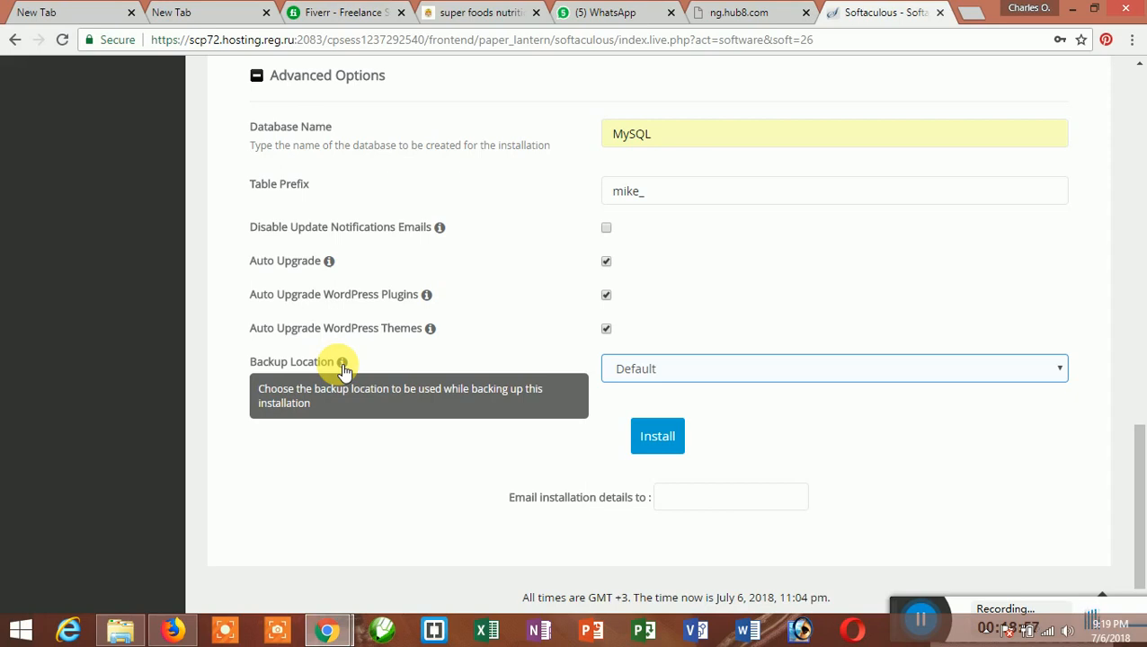
left_click(655, 375)
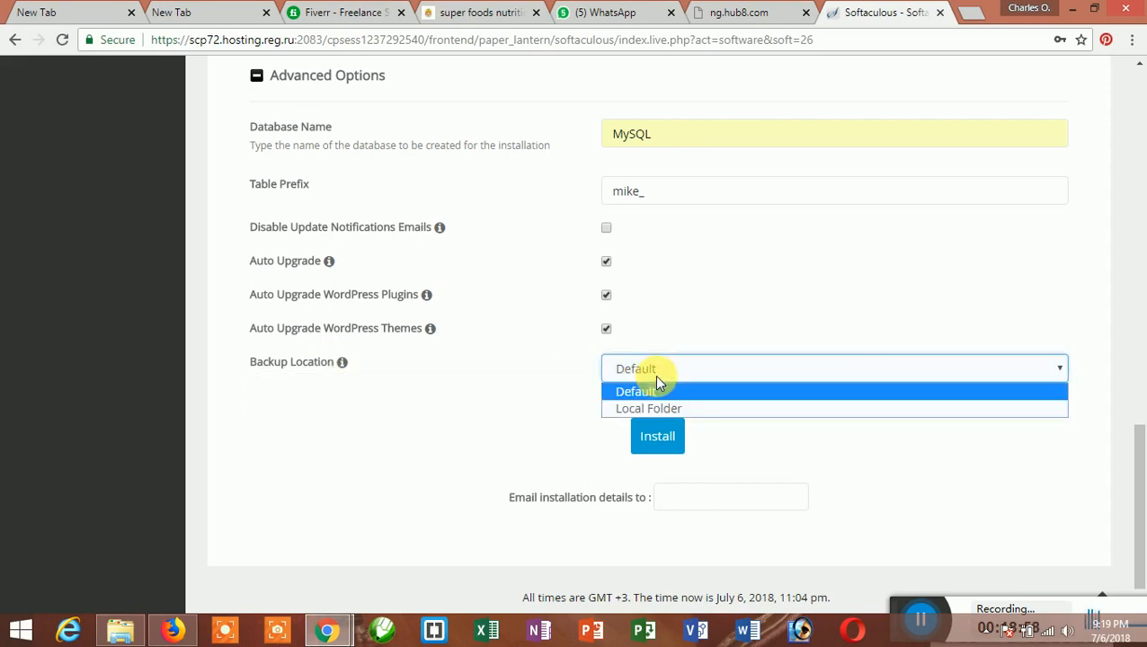
left_click(643, 407)
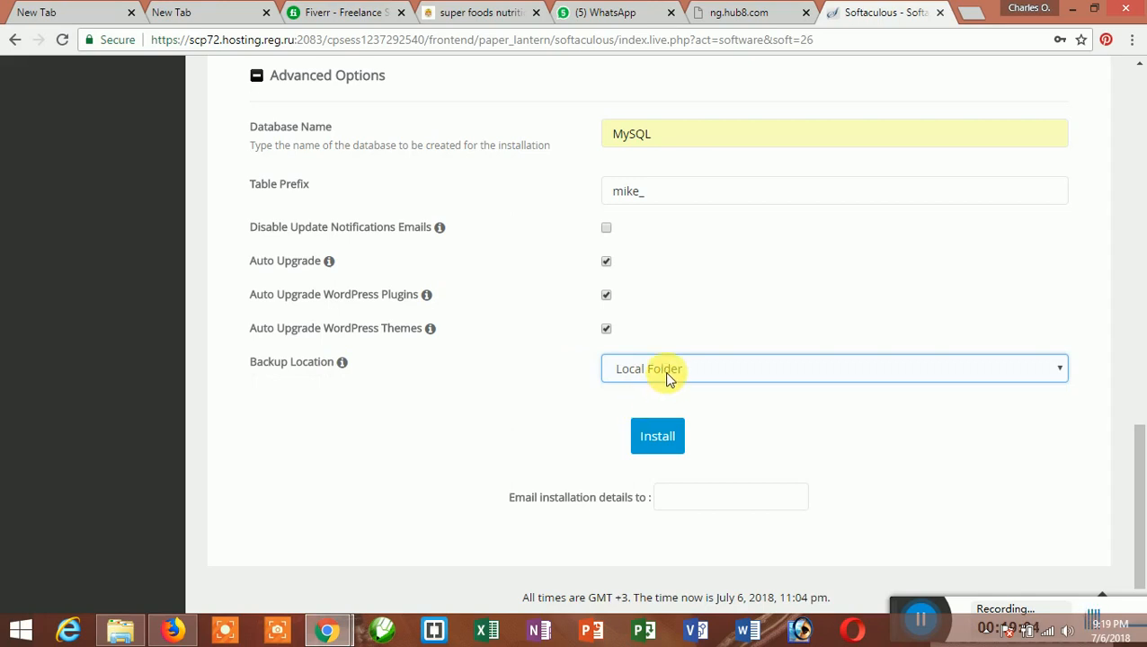
left_click(667, 378)
left_click(644, 390)
left_click(685, 497)
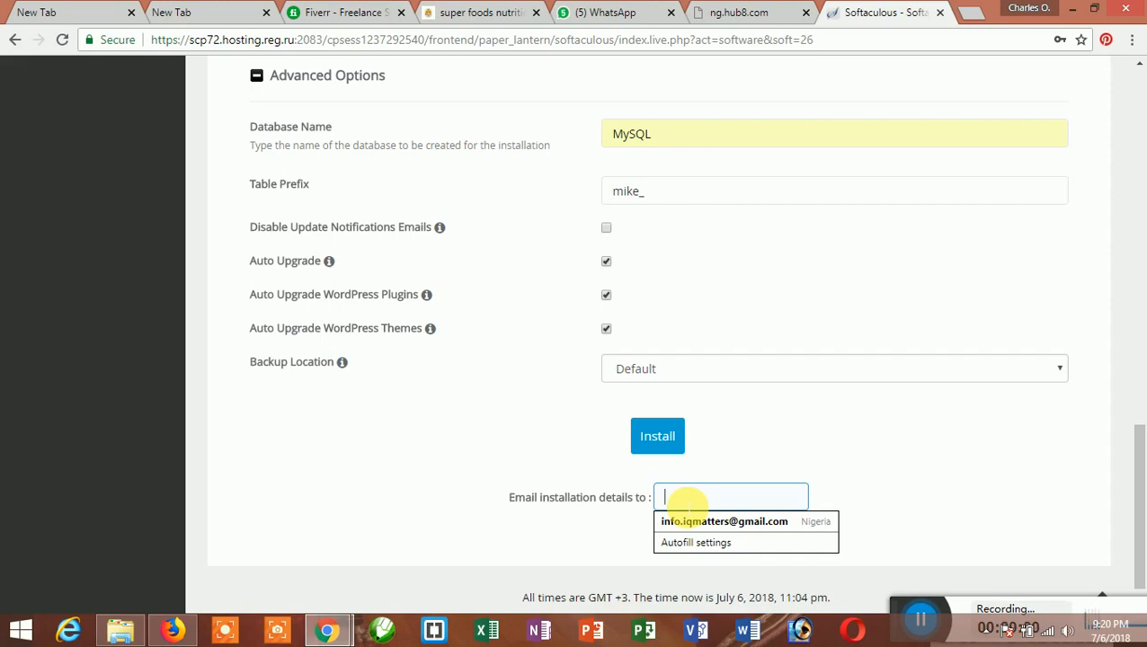
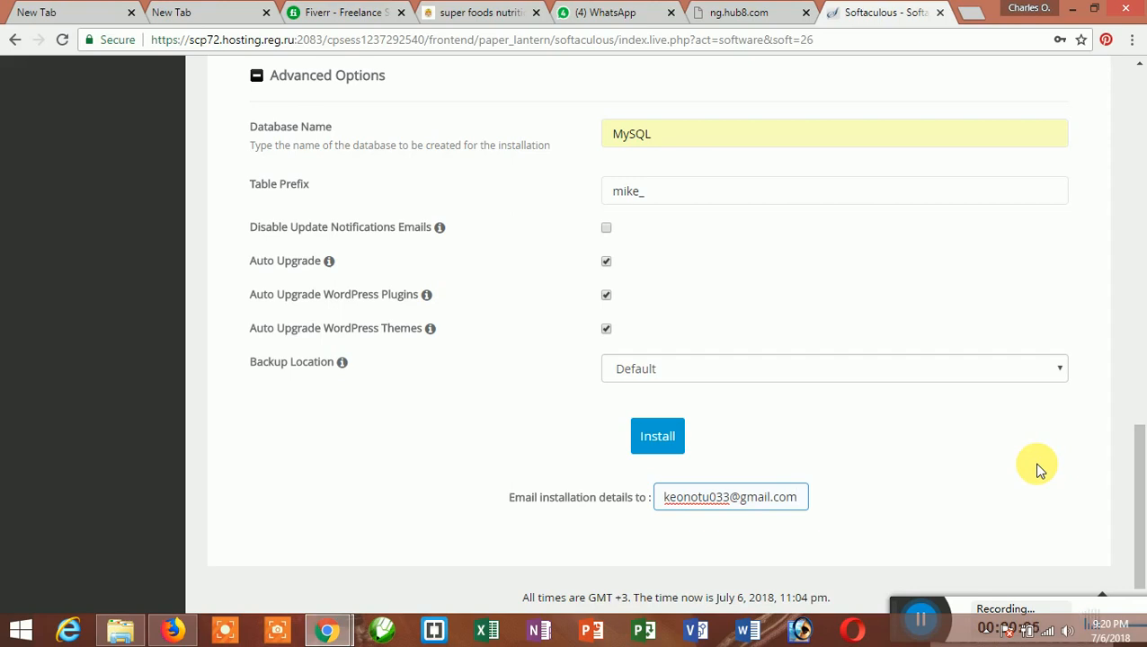
key("Home")
type("mi")
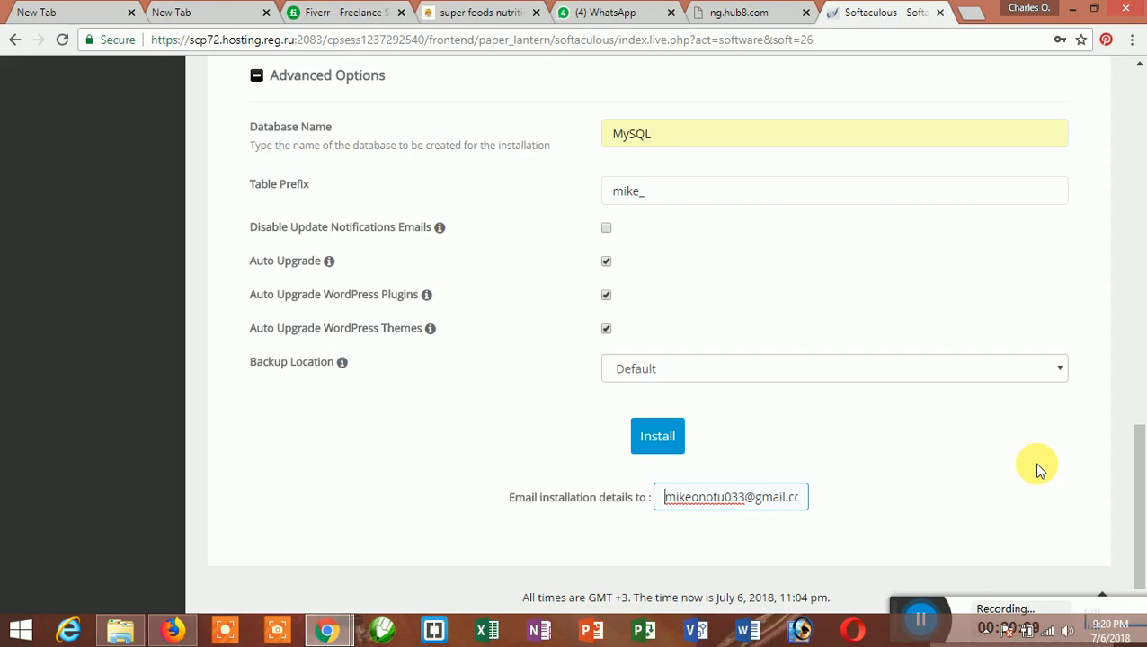
key("Right")
key("Right")
key("Right")
key("Right")
key("Right")
key("Right")
key("Right")
key("Right")
key("Right")
key("End")
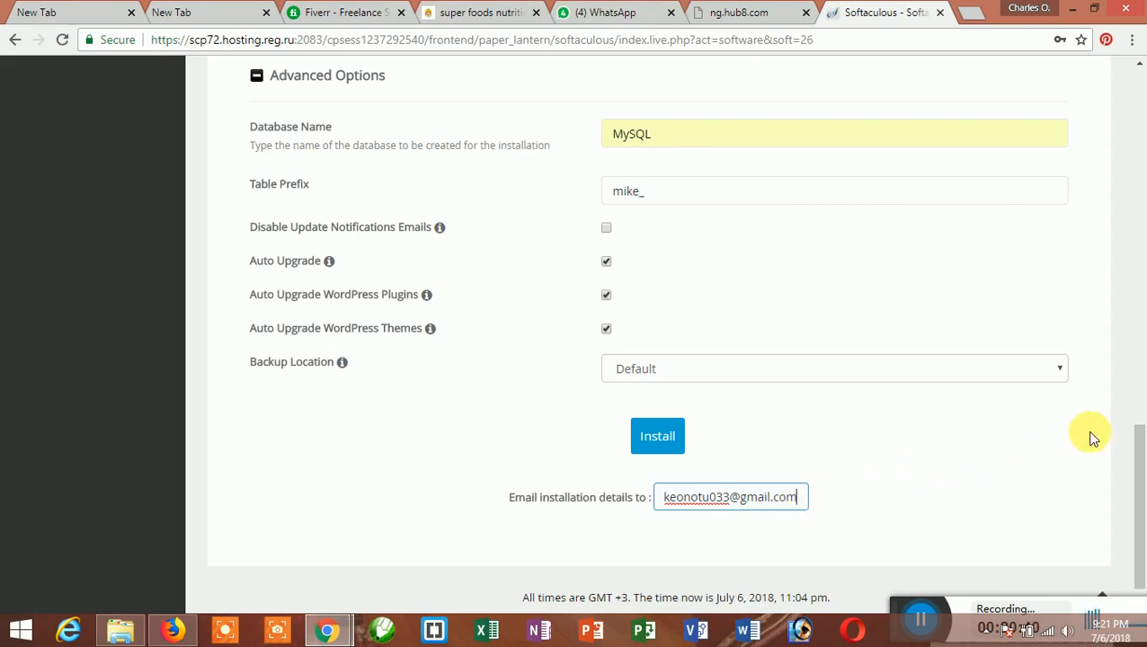
scroll(1136, 485, "down", 1)
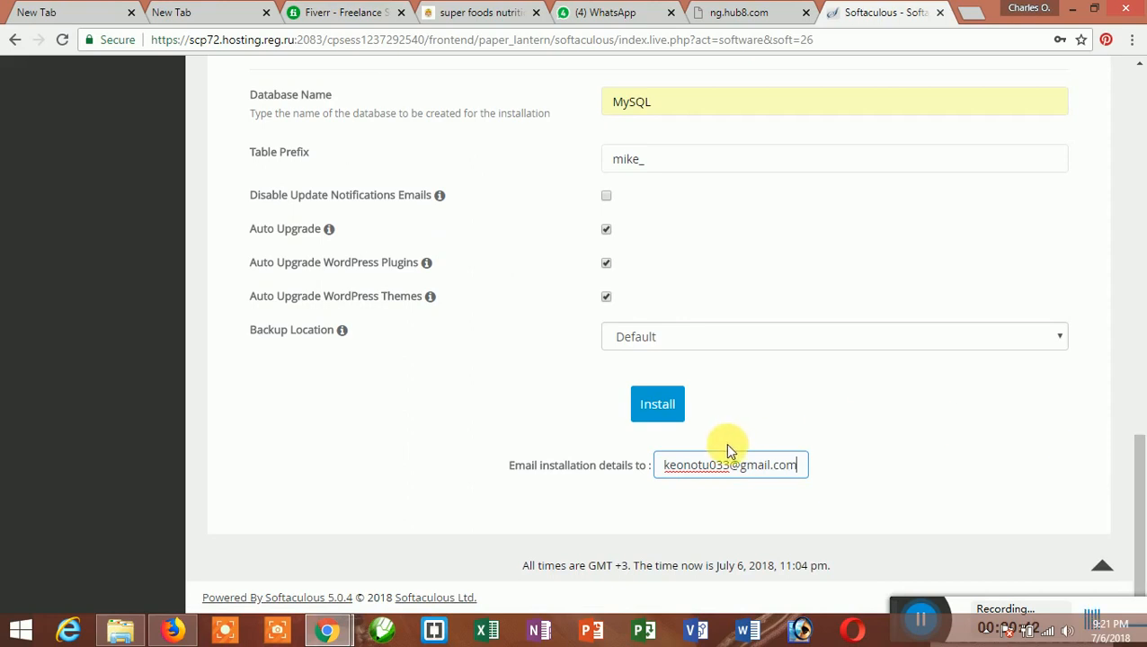
- Run the WordPress install and decline saving the password on the success page
left_click(659, 410)
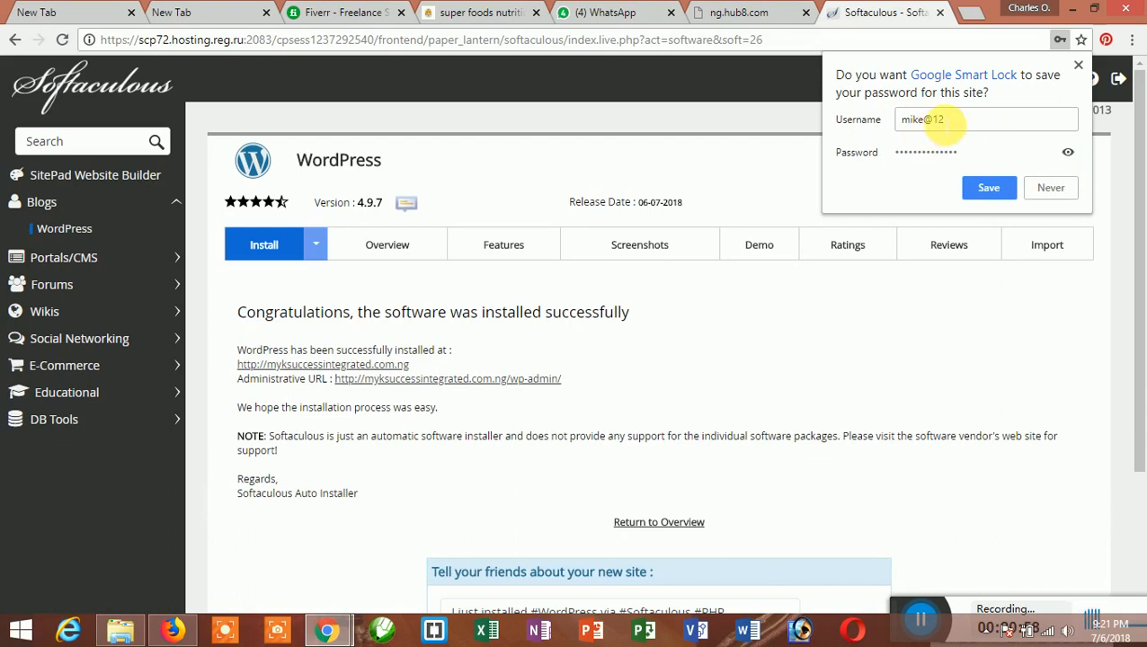
triple_click(909, 118)
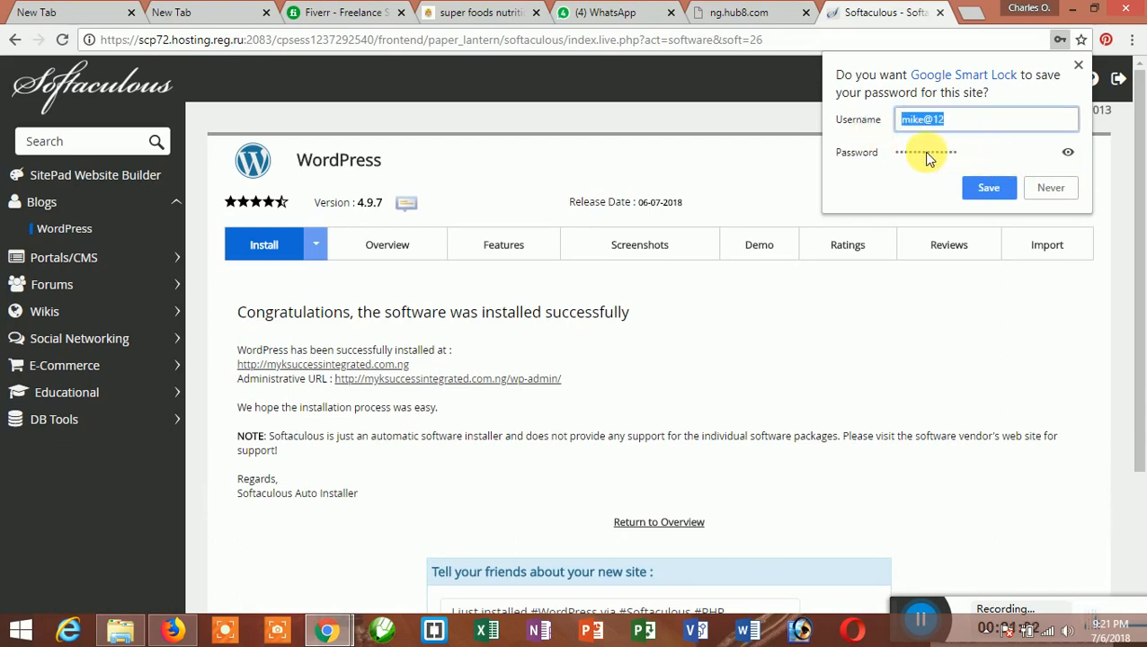
left_click(1050, 187)
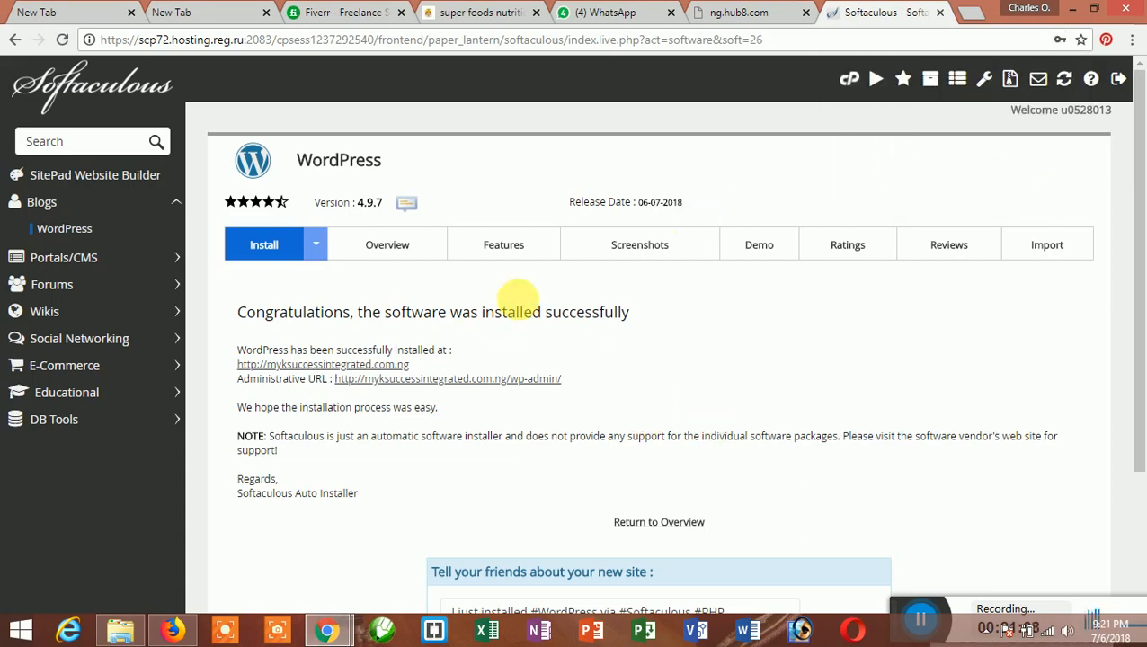
left_click_drag(1142, 256, 1137, 333)
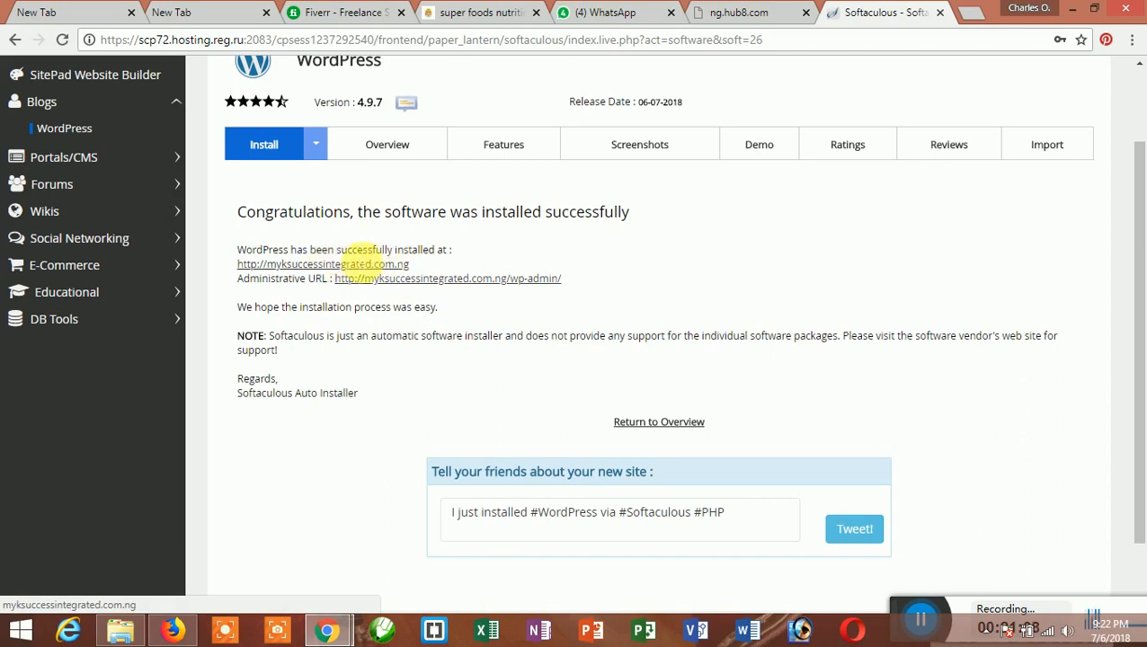
- Open myksuccessintegrated.com.ng in a new tab, see it unreachable, and return to the success page
right_click(329, 265)
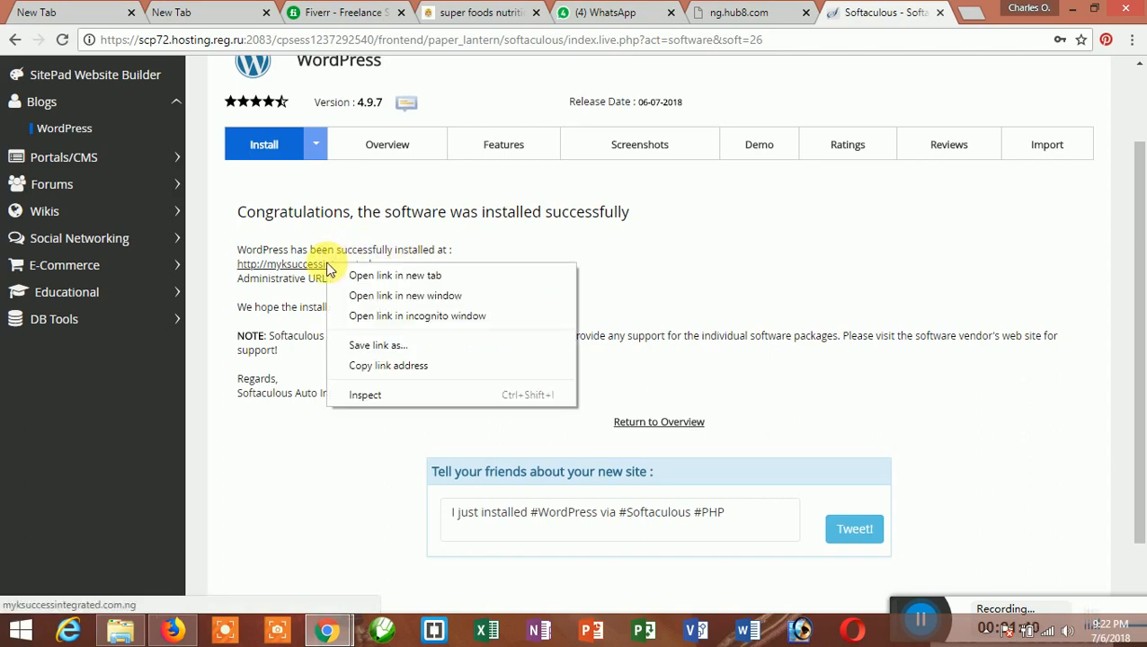
left_click(407, 276)
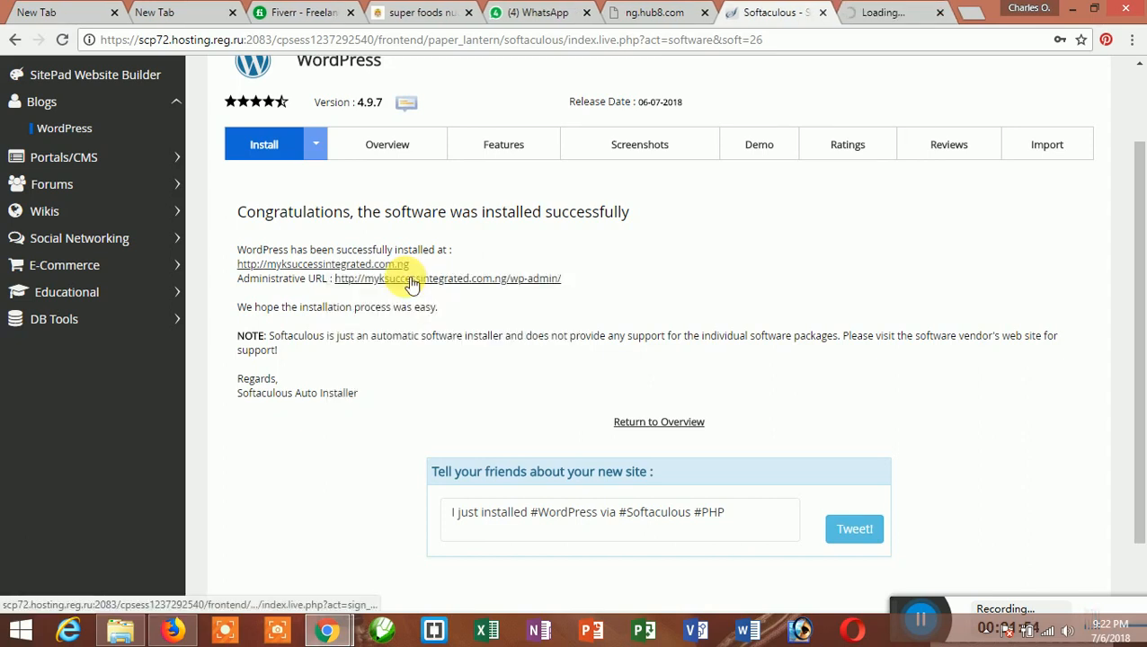
left_click(874, 12)
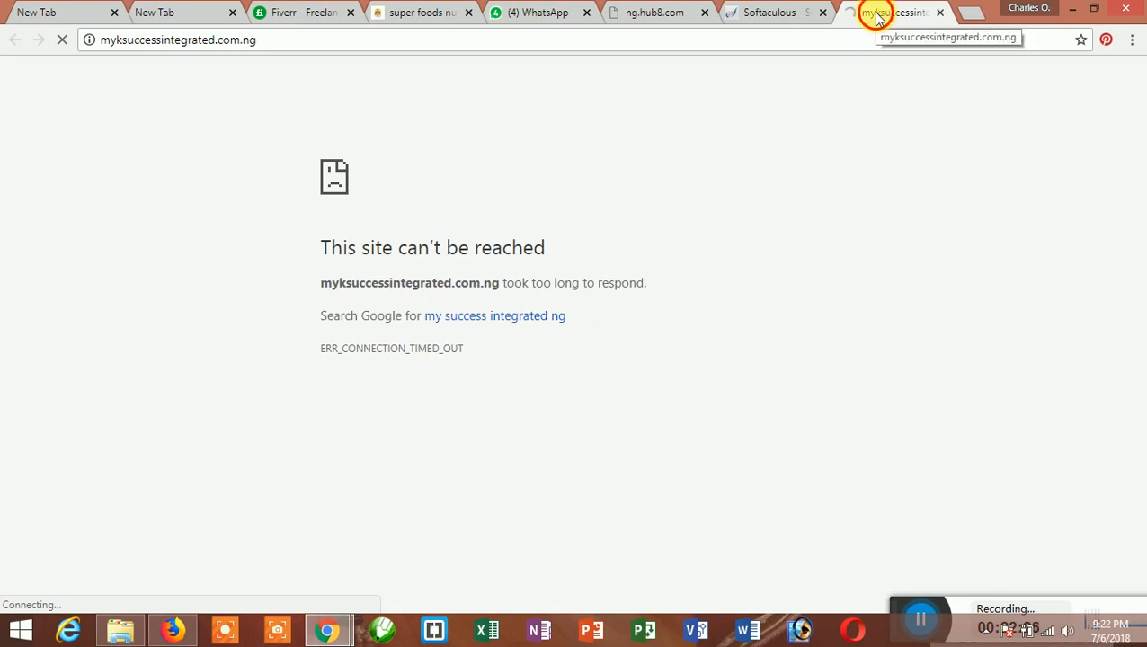
left_click(761, 12)
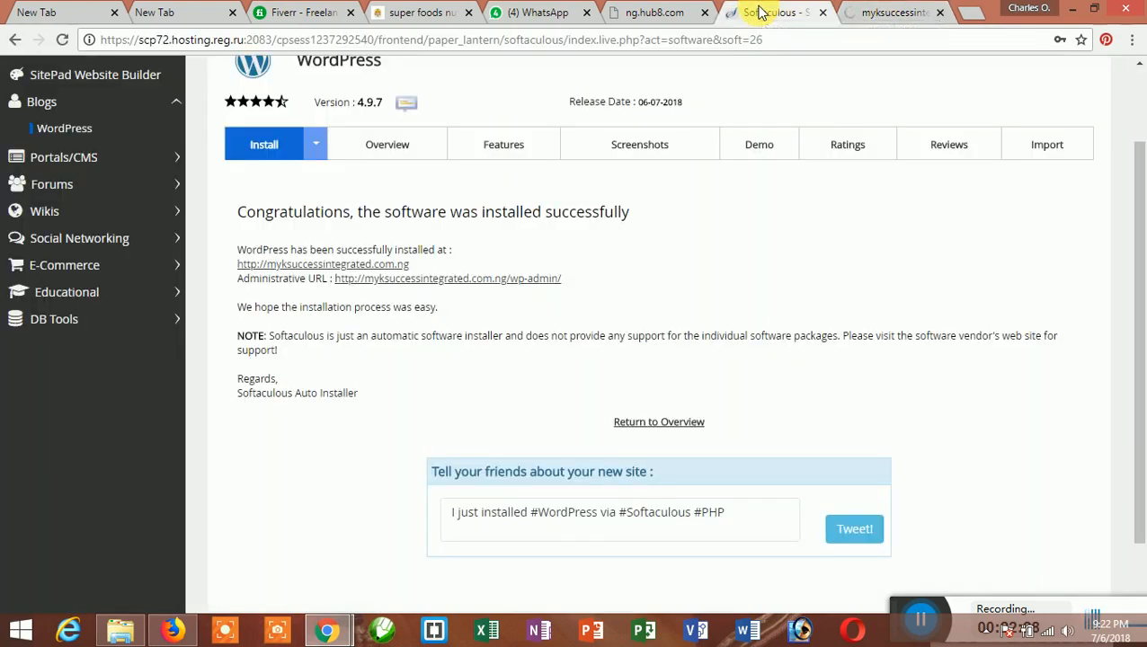
left_click(870, 12)
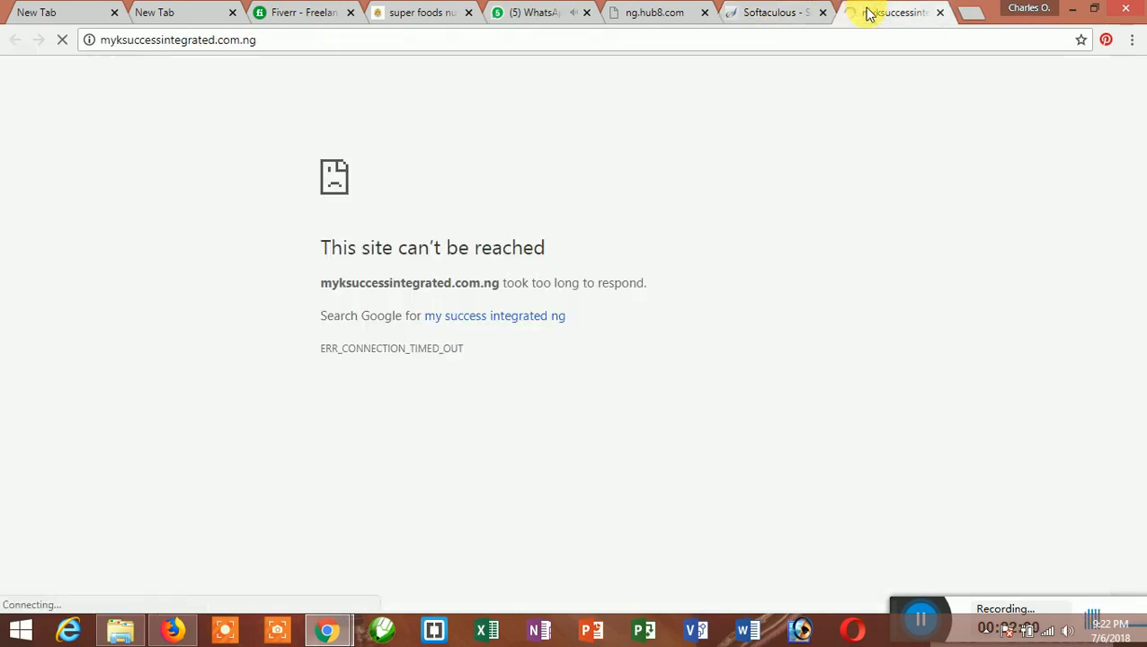
left_click(781, 18)
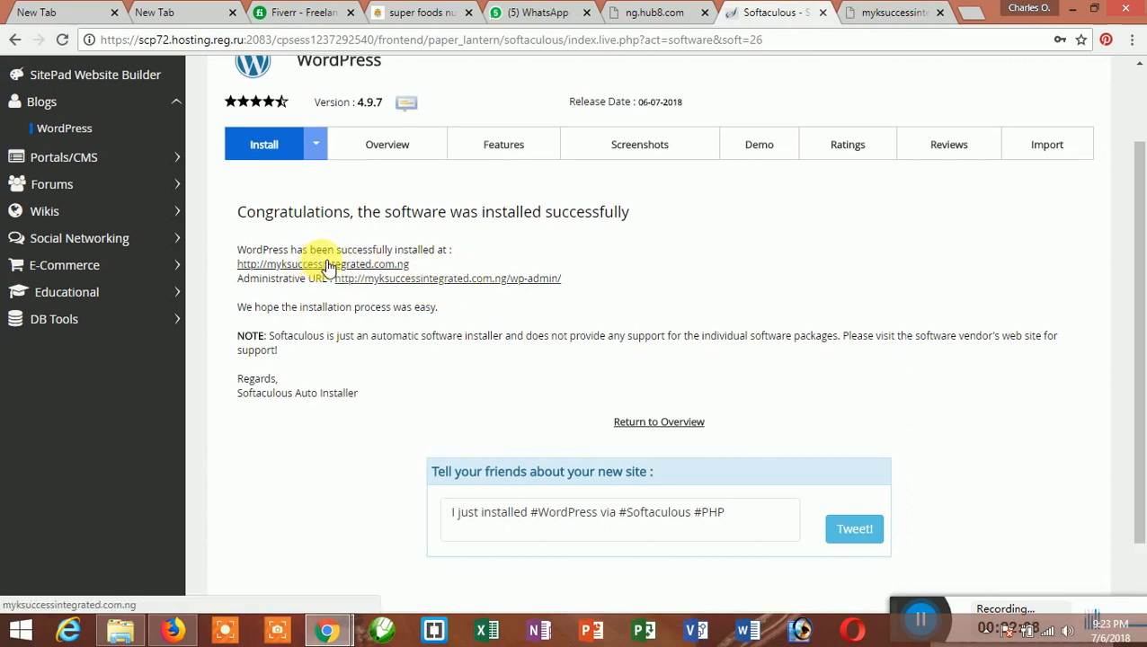
- Open the wp-admin administrative URL in a new browser tab
right_click(397, 285)
left_click(474, 295)
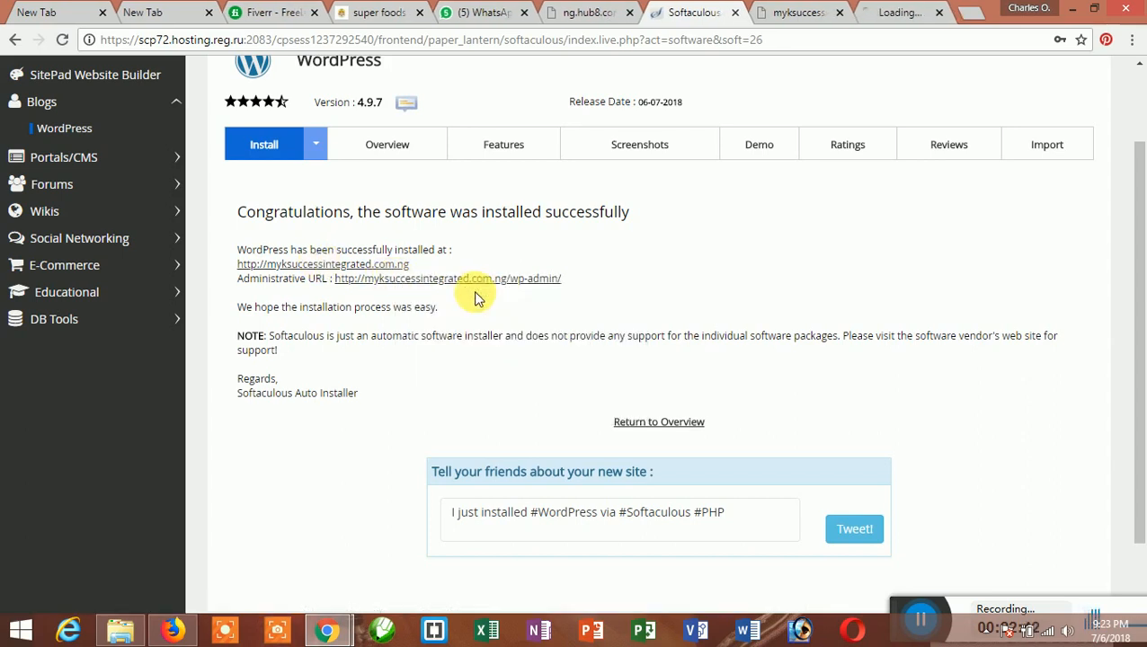
right_click(430, 282)
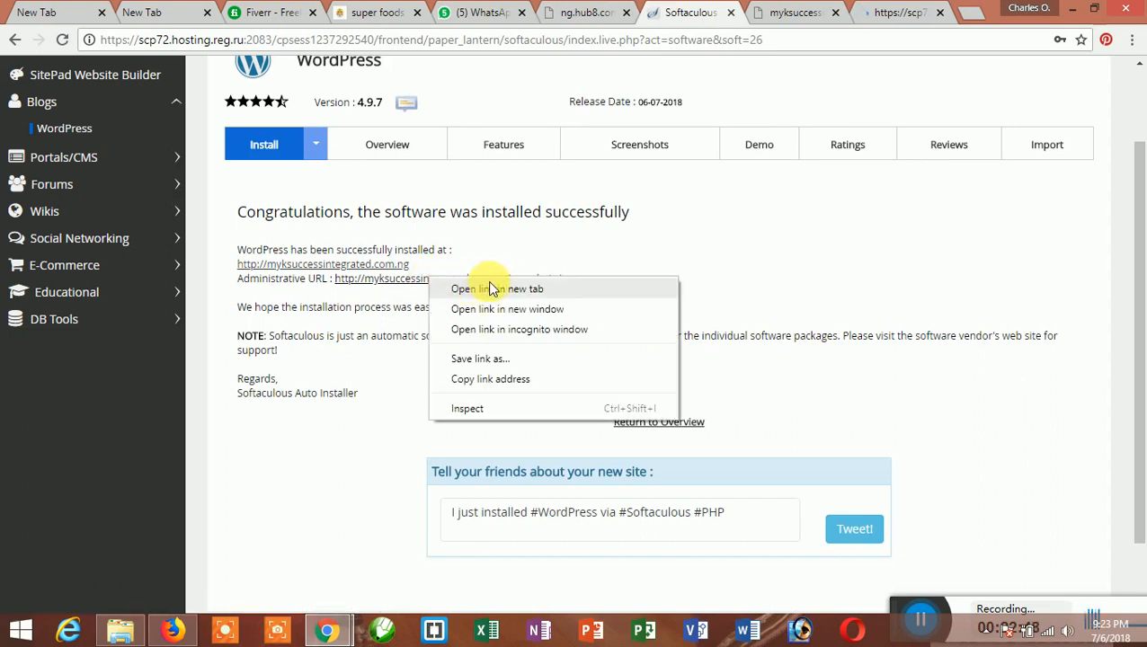
left_click(407, 300)
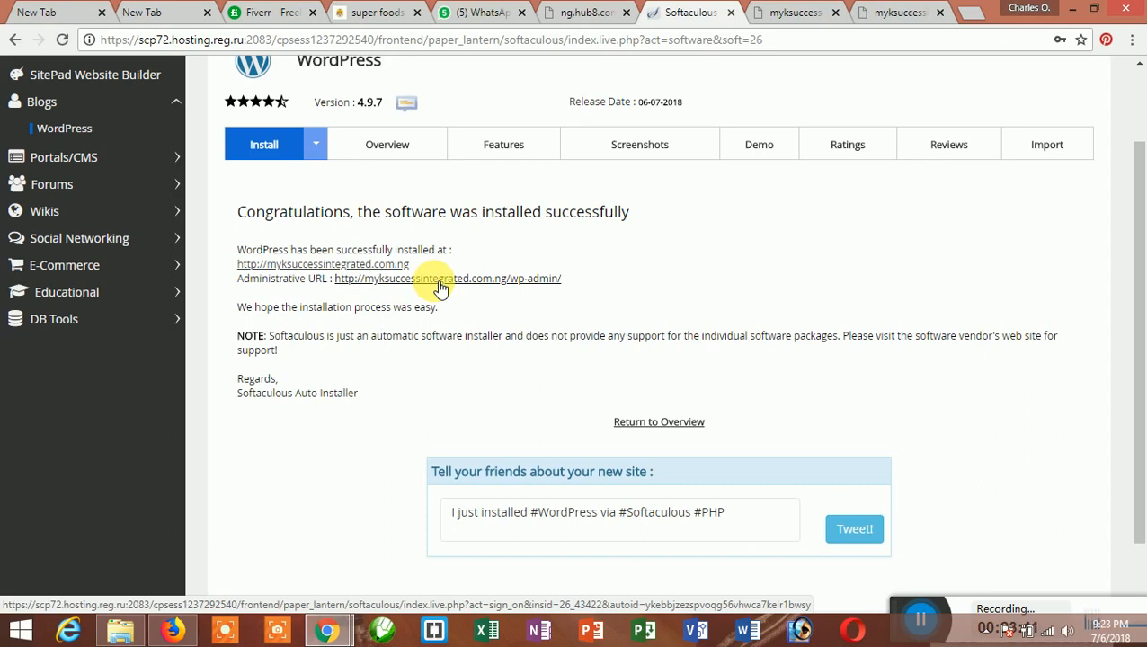
- Compare the unreachable admin and site tabs, then return to the Softaculous success page
left_click(877, 13)
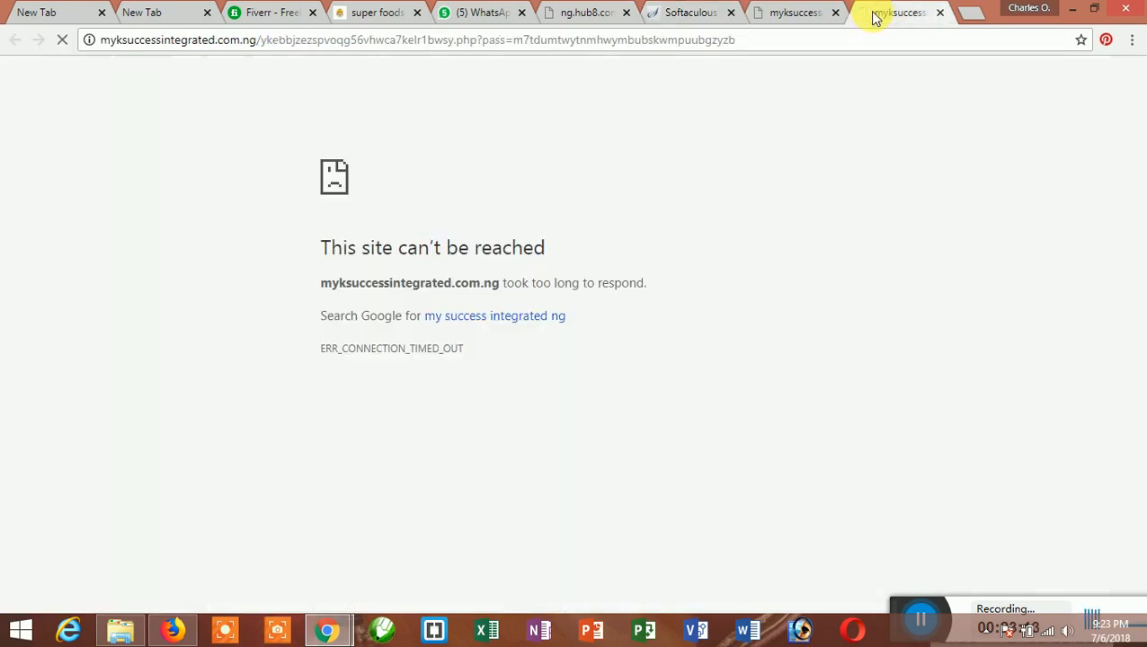
left_click(794, 13)
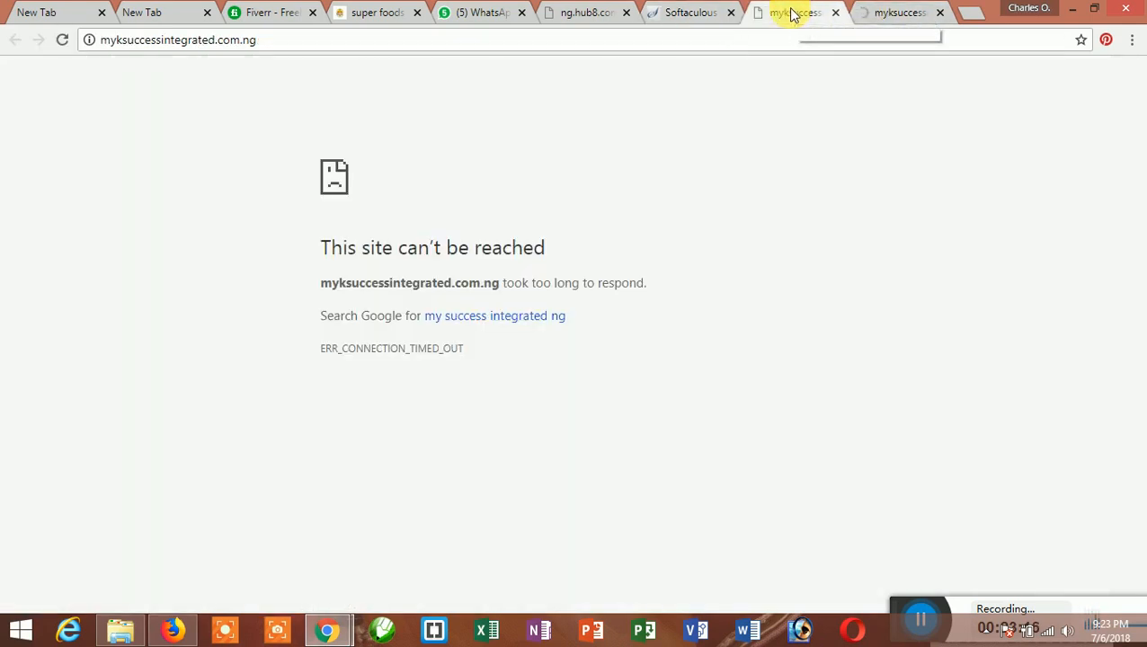
left_click(889, 15)
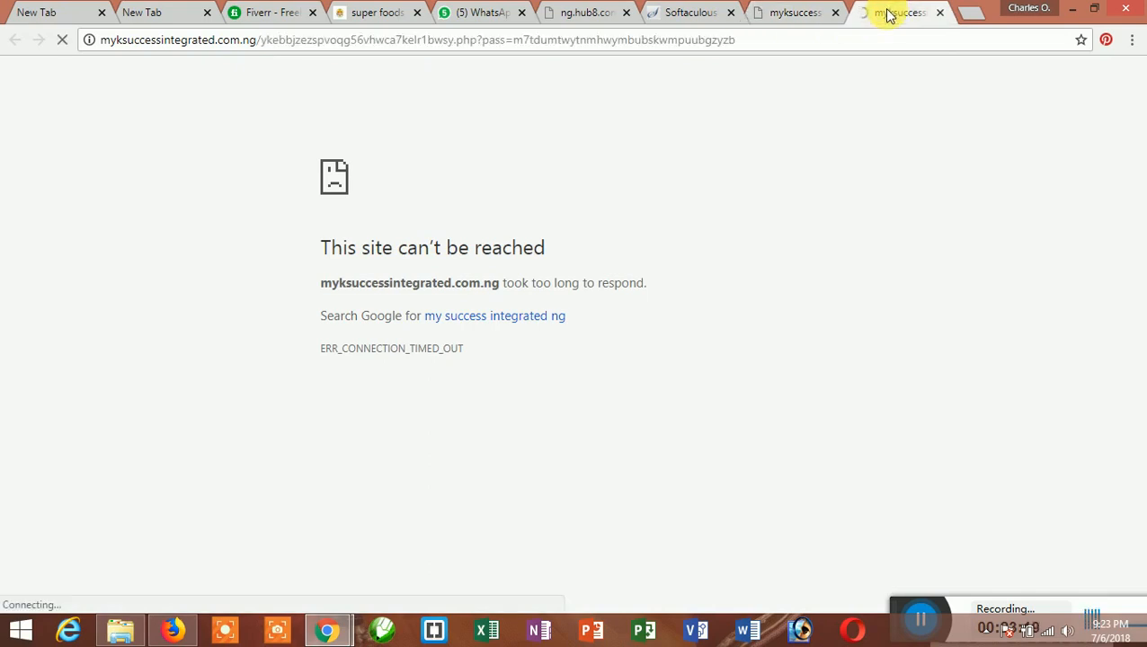
left_click(785, 17)
left_click(899, 12)
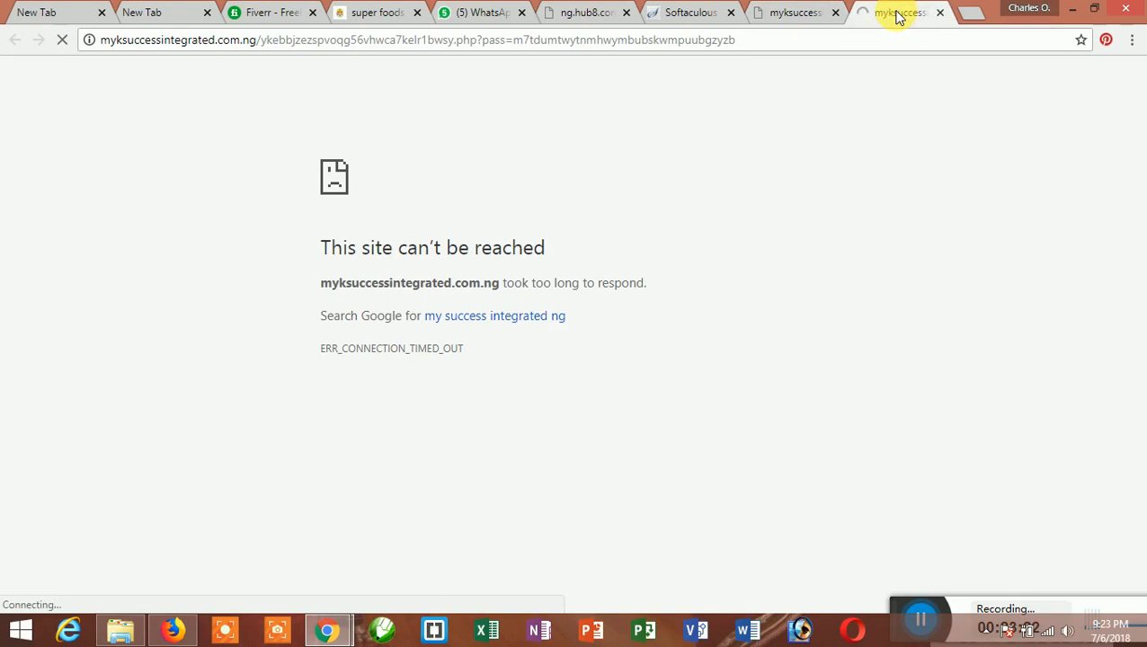
left_click(813, 16)
left_click(870, 14)
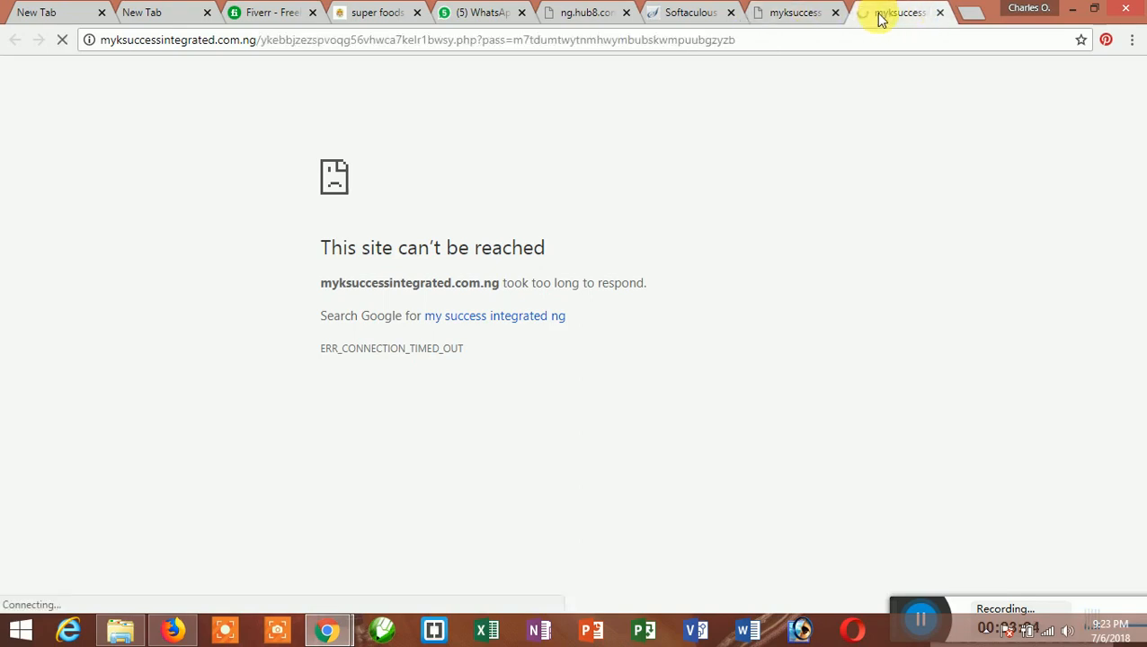
left_click(683, 14)
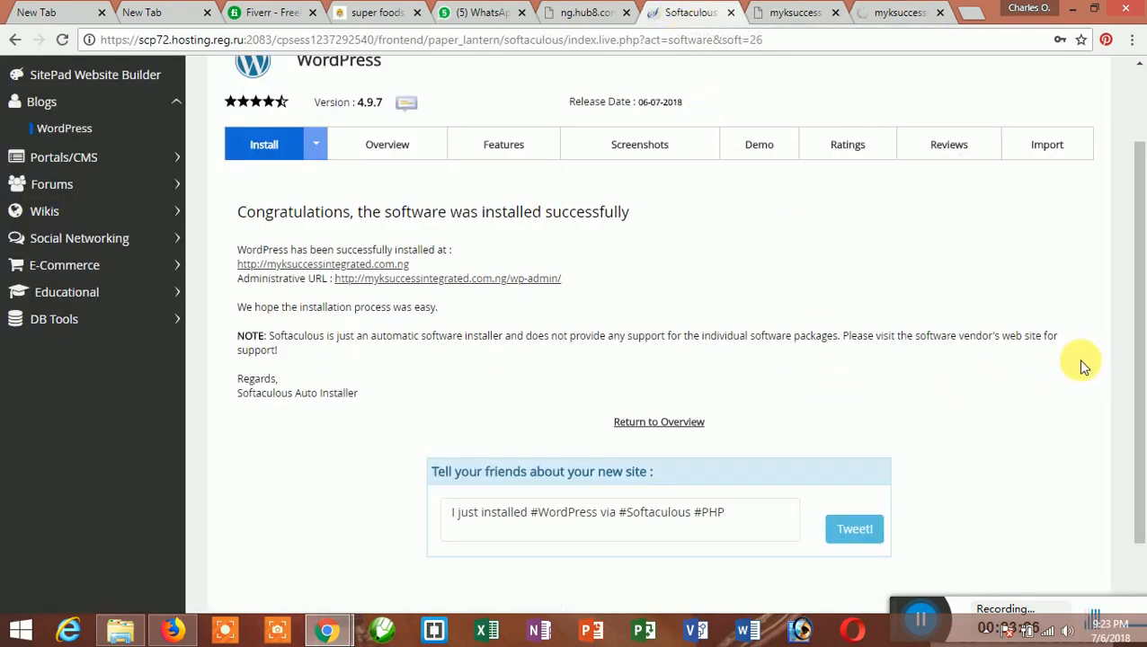
mouse_move(1142, 322)
left_mouse_down()
mouse_move(1139, 448)
mouse_move(1130, 331)
left_mouse_up()
left_click_drag(1126, 326, 1109, 270)
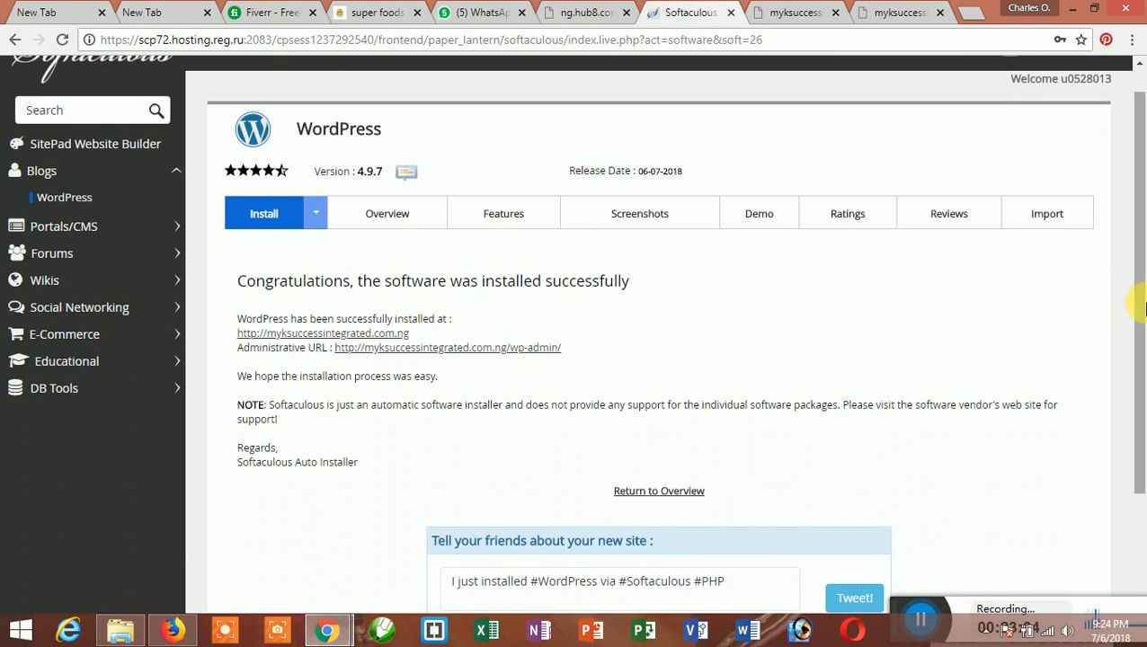
left_click_drag(1139, 281, 1142, 223)
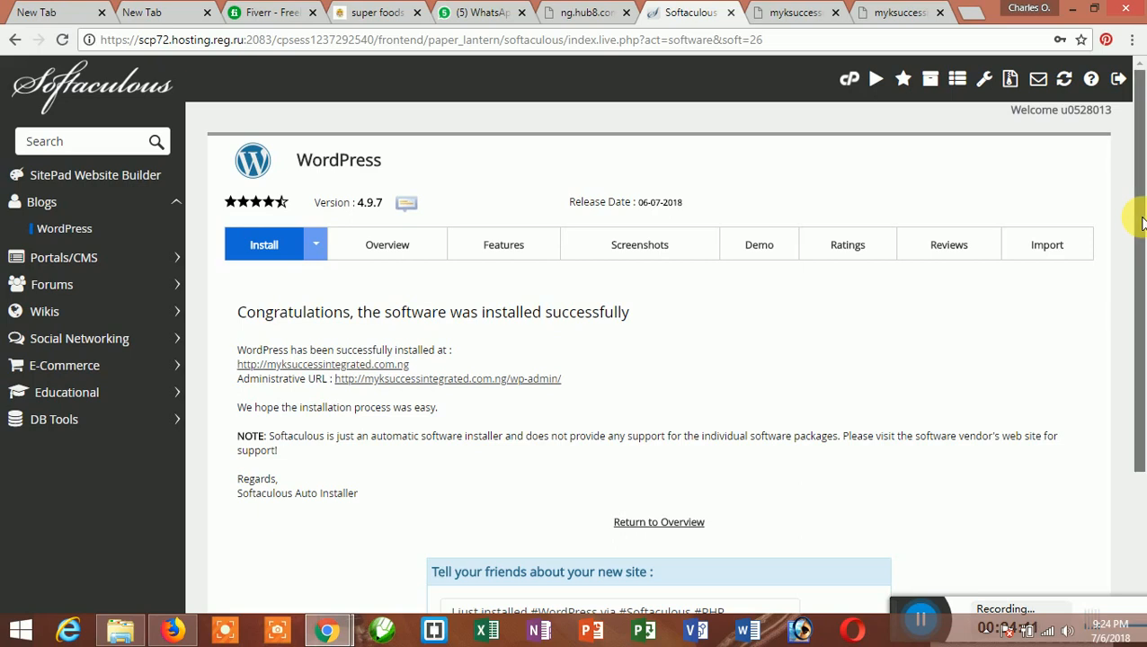
scroll(1140, 220, "down", 2)
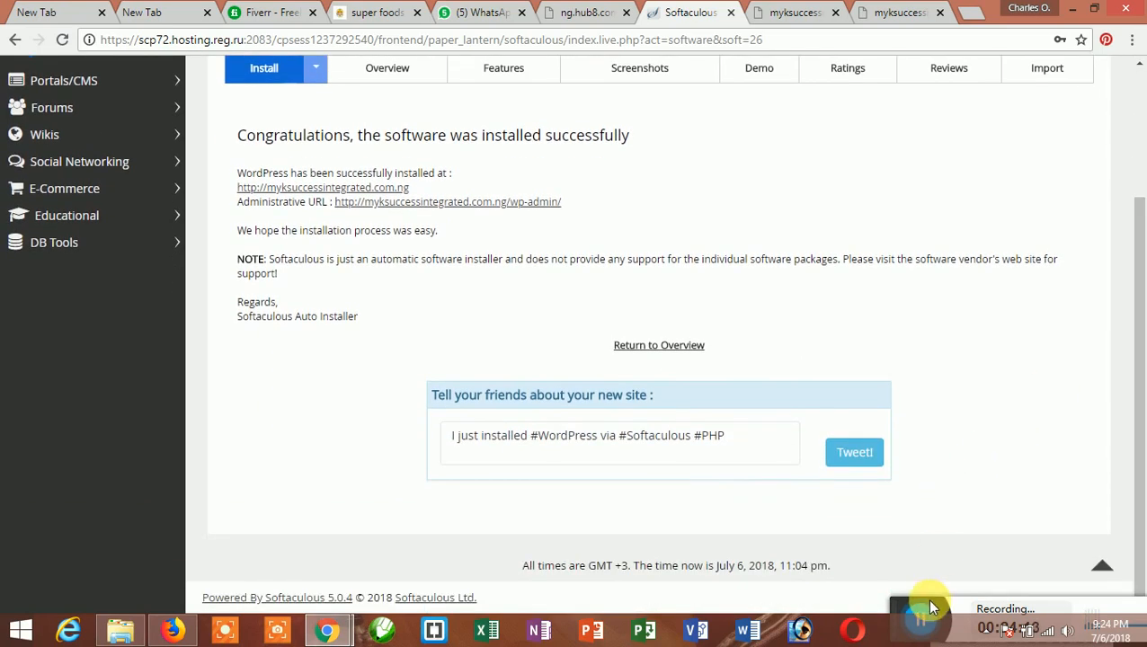